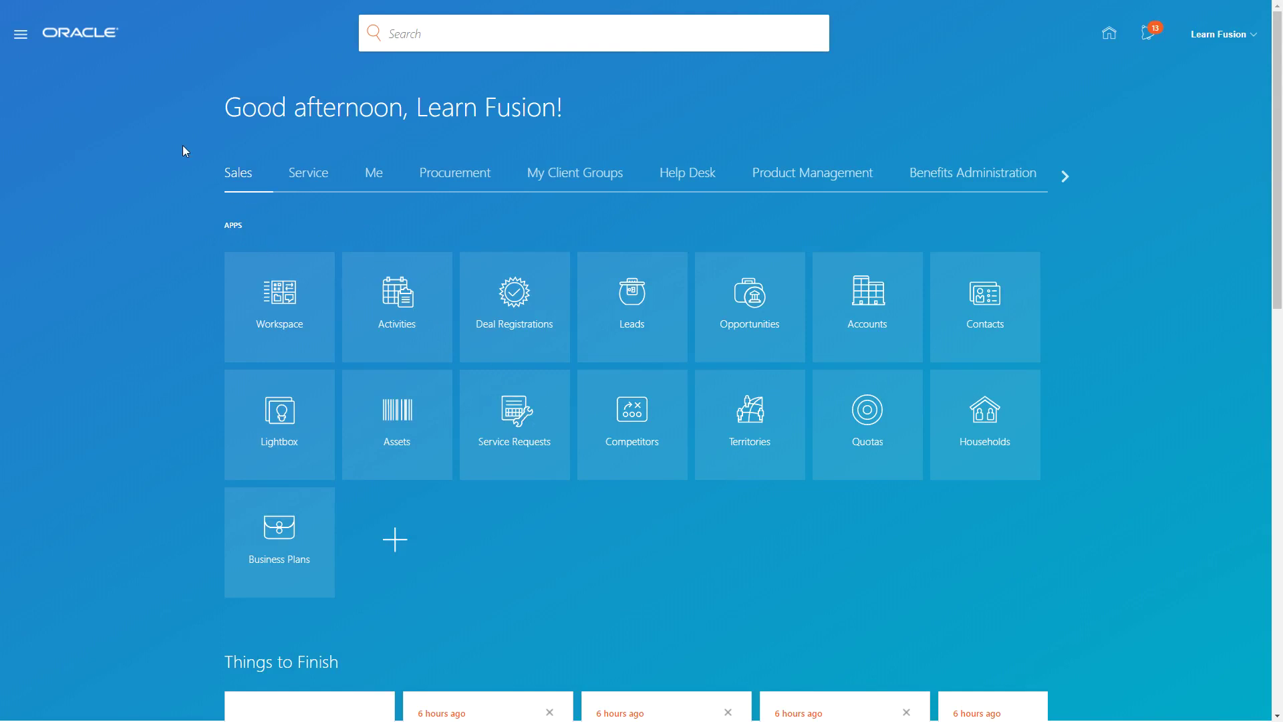
Step: Open the Security Console from the Tools group of the Navigator
left_click(21, 34)
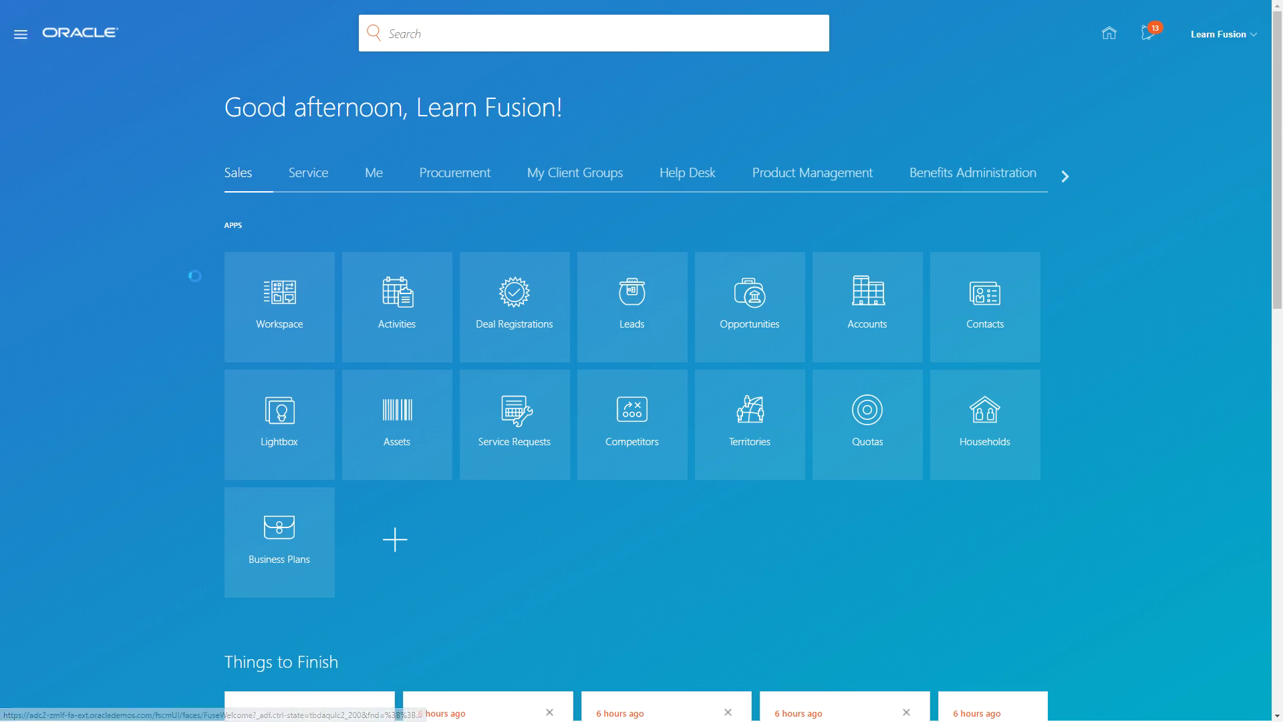
scroll(195, 280, "down", 10)
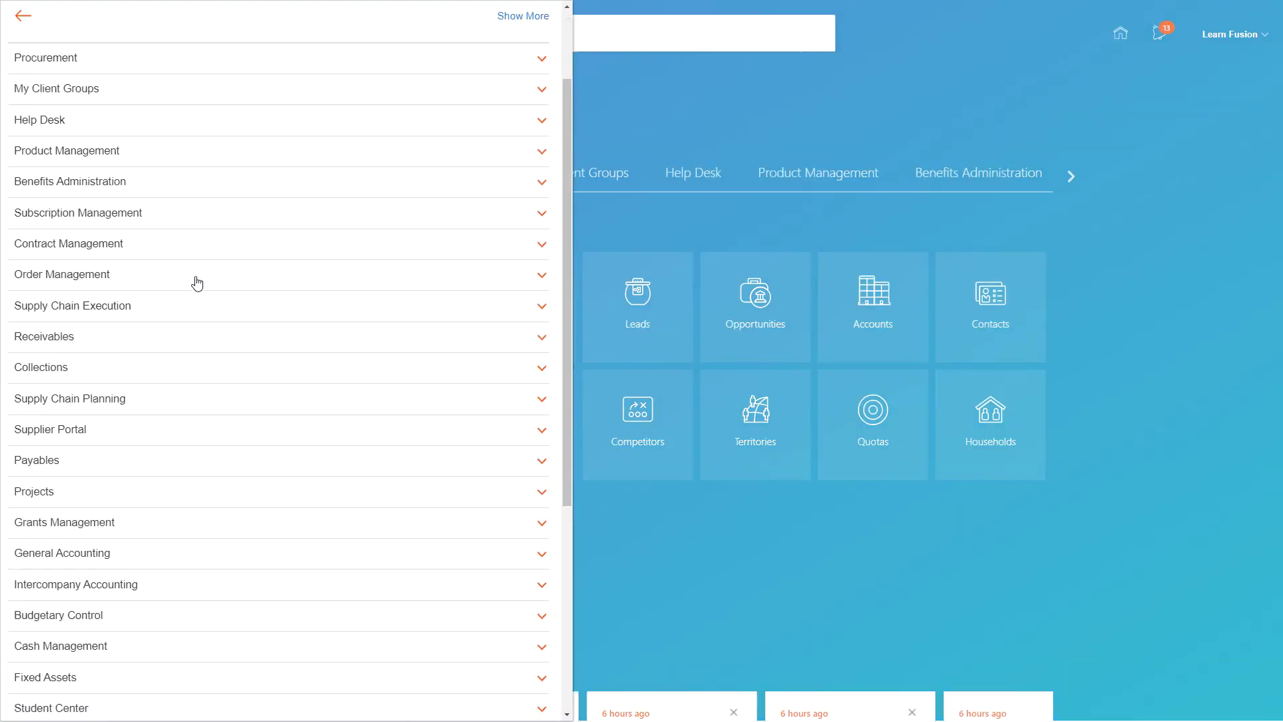
left_click(271, 533)
scroll(283, 525, "down", 2)
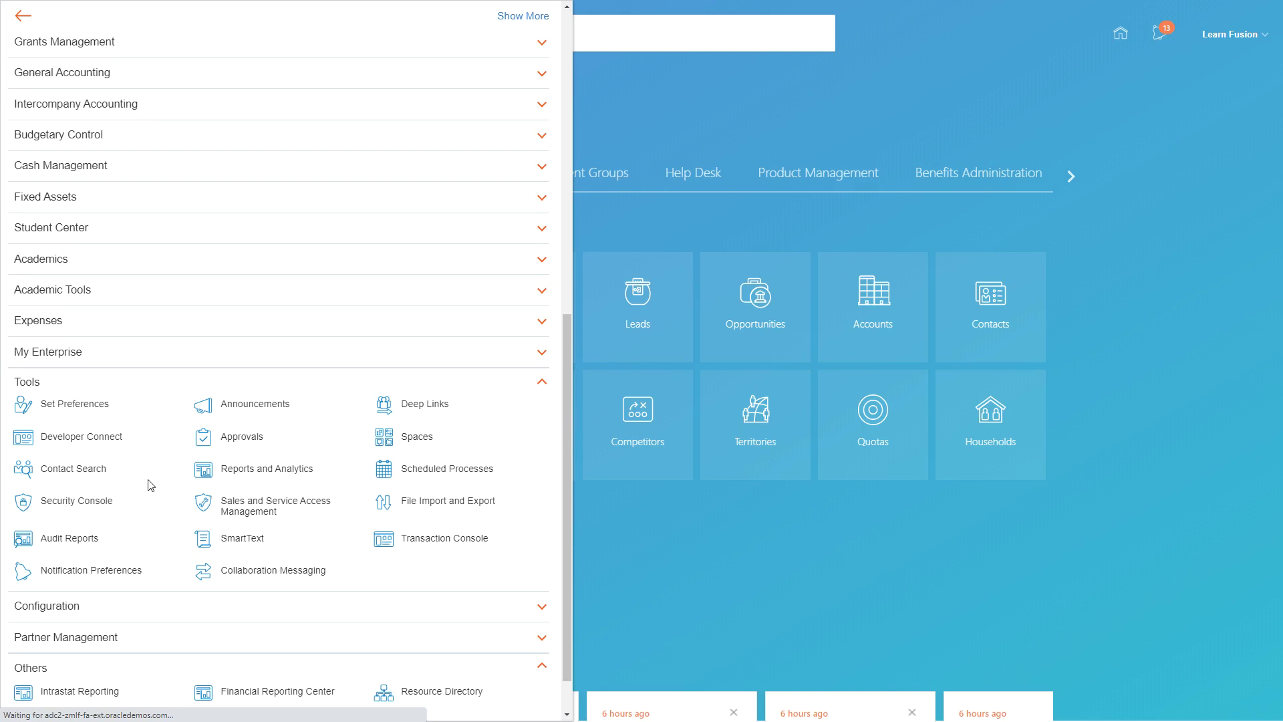
left_click(71, 502)
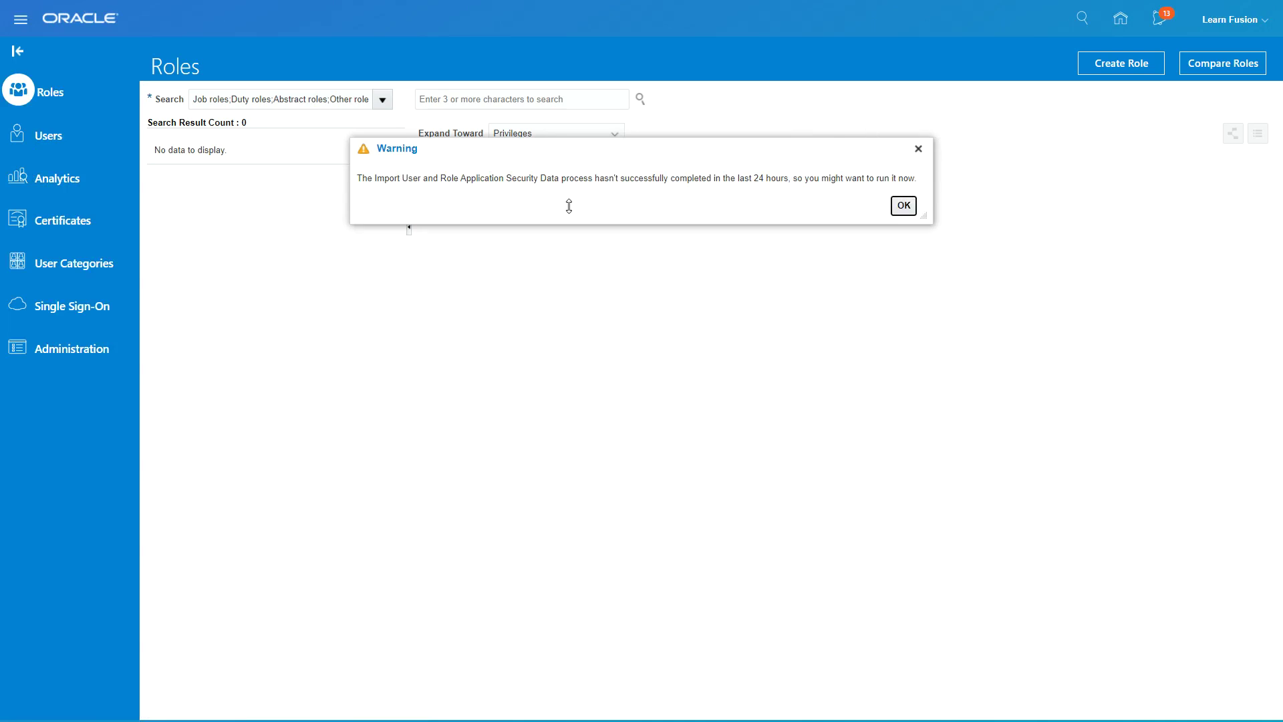
Step: Dismiss the import warning, search 'Buyer', and open the Buyer job role's inherited roles and actions
left_click(904, 206)
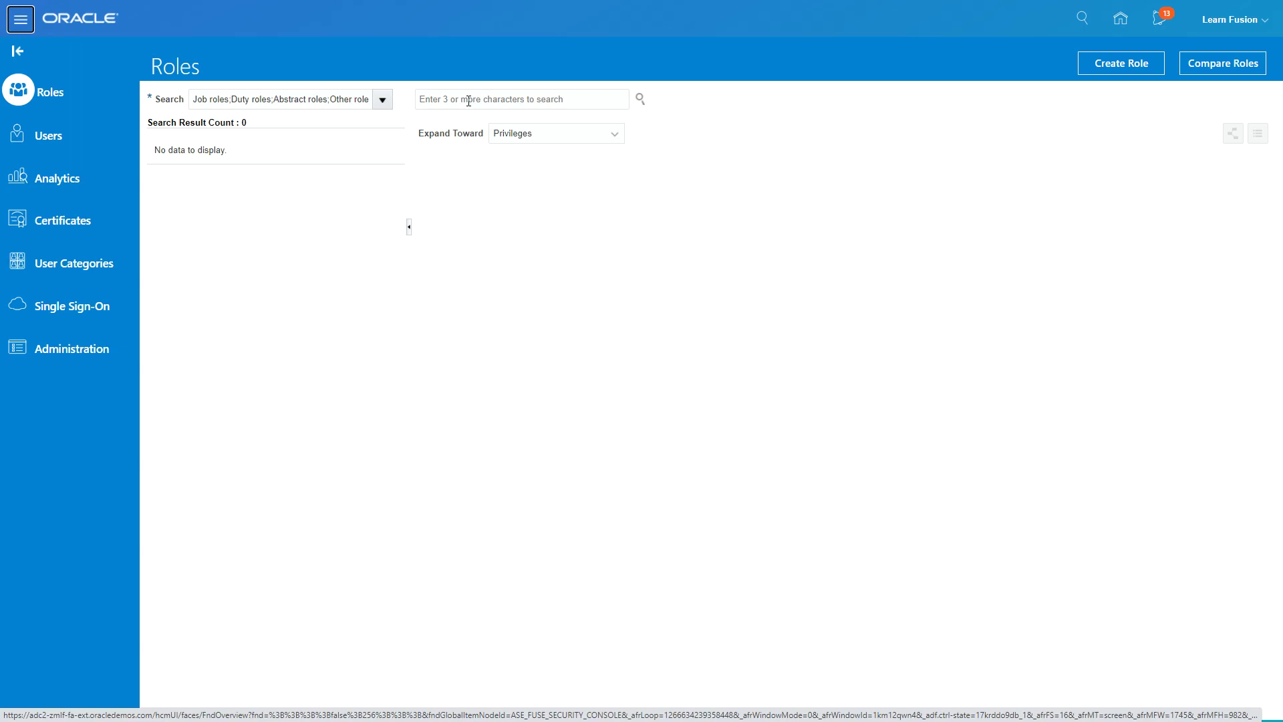
left_click(468, 100)
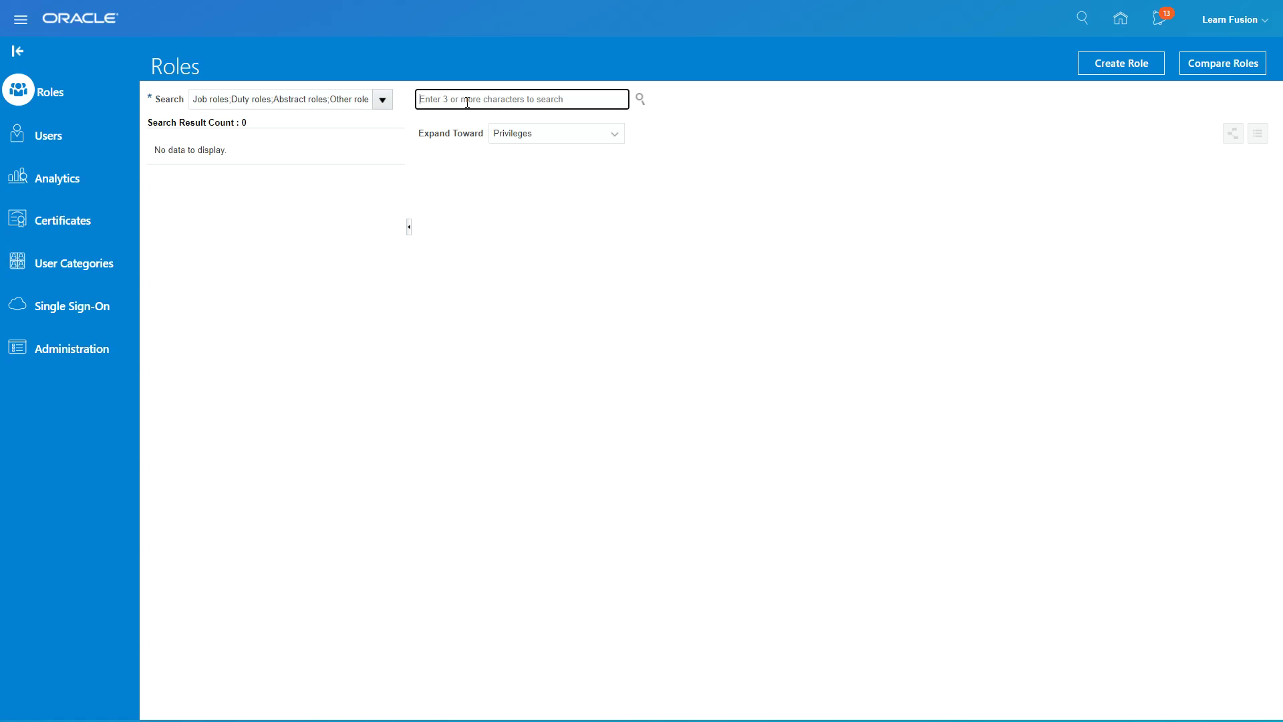
type("Buyer")
left_click(640, 99)
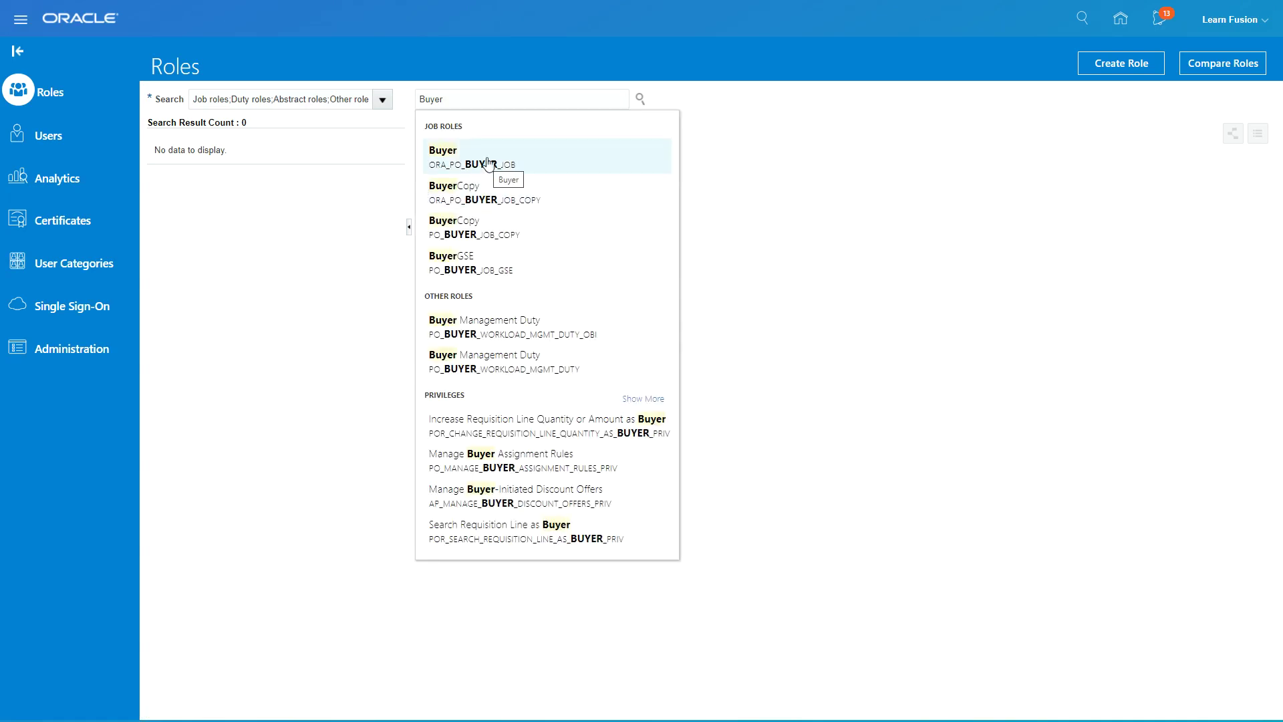
left_click(488, 163)
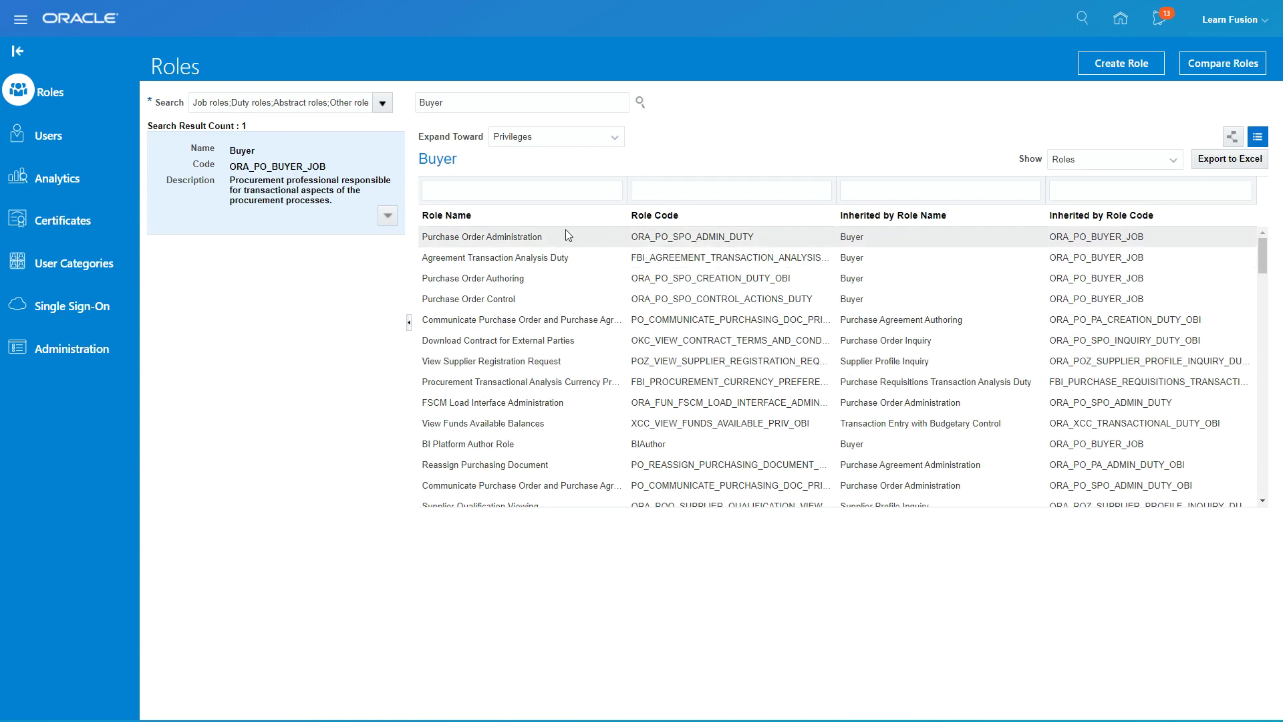
scroll(1149, 277, "down", 3)
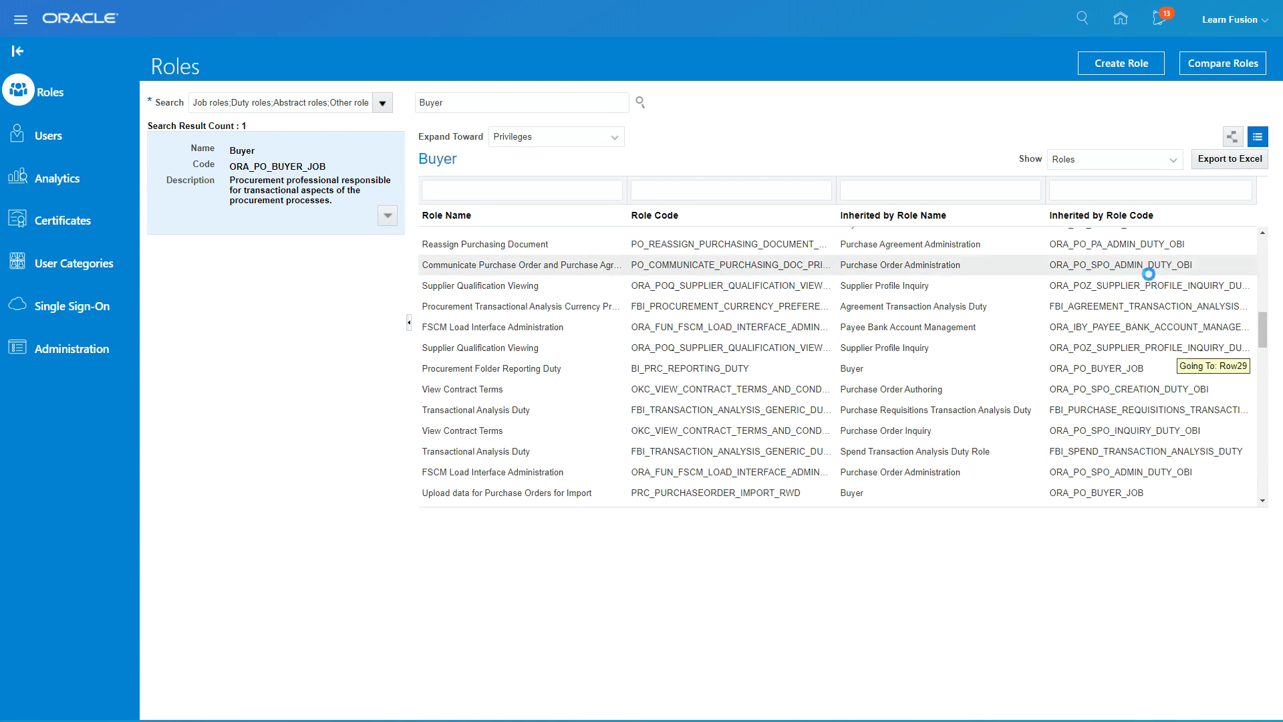
scroll(1146, 276, "down", 3)
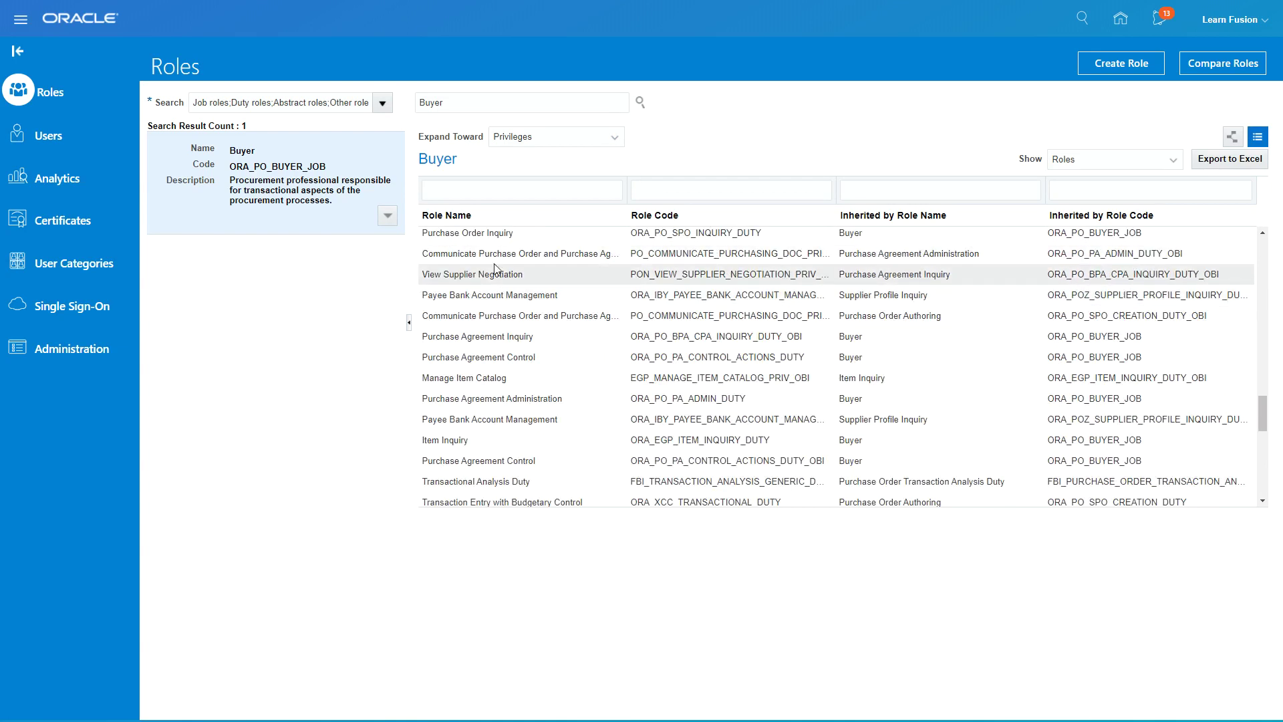
left_click(387, 216)
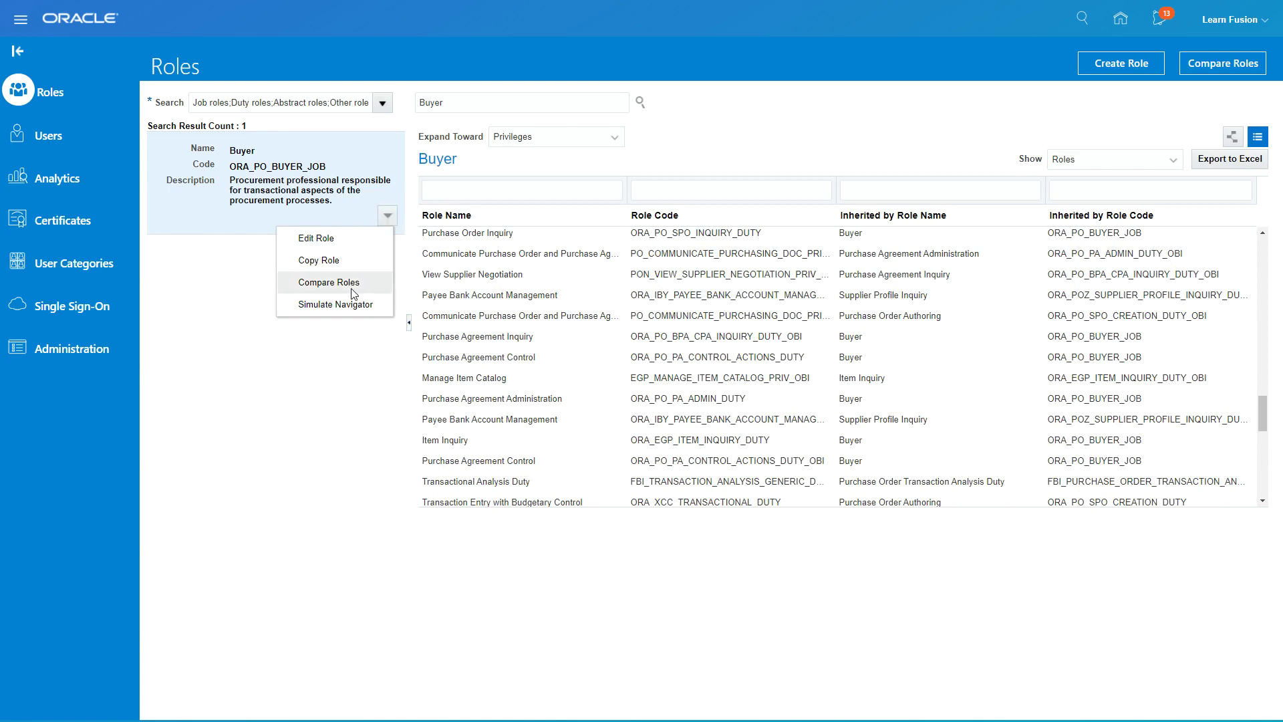
Step: Copy only the Buyer top role, prefixing name and code with LF01_ (LF01_BuyerGSE, LF01_PO_BUYER_JOB_GSE)
left_click(352, 262)
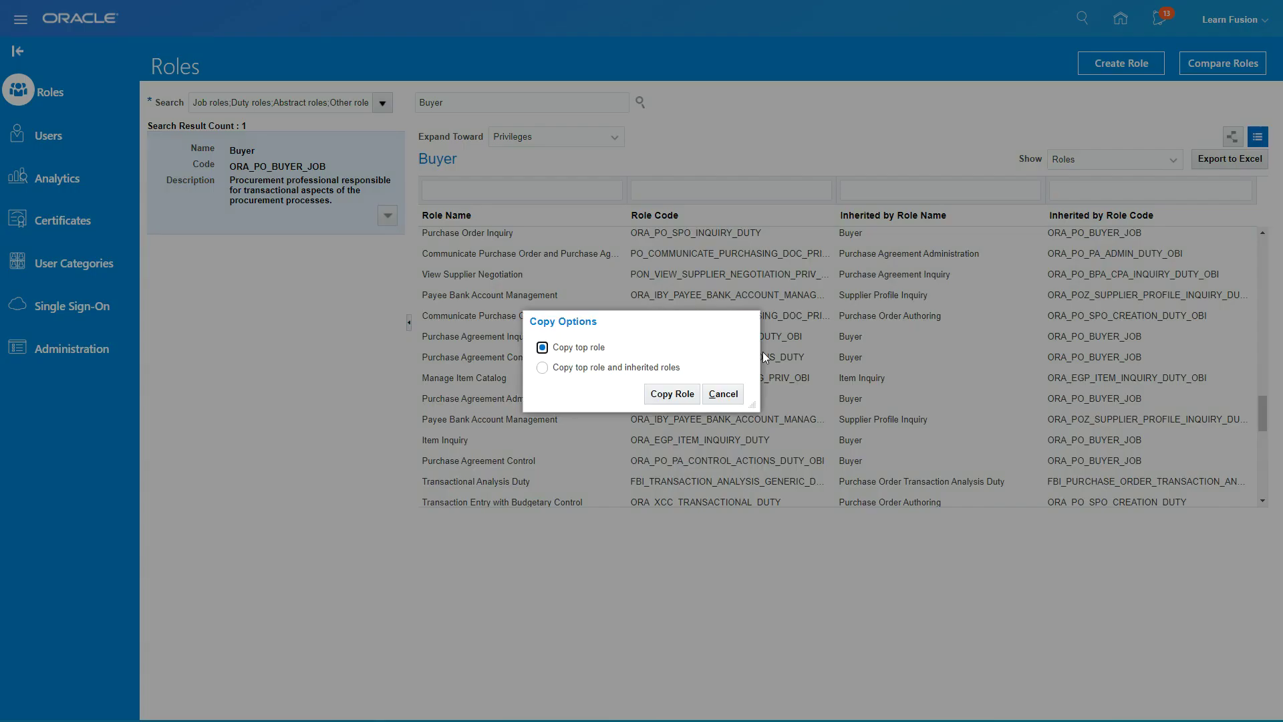
left_click(673, 394)
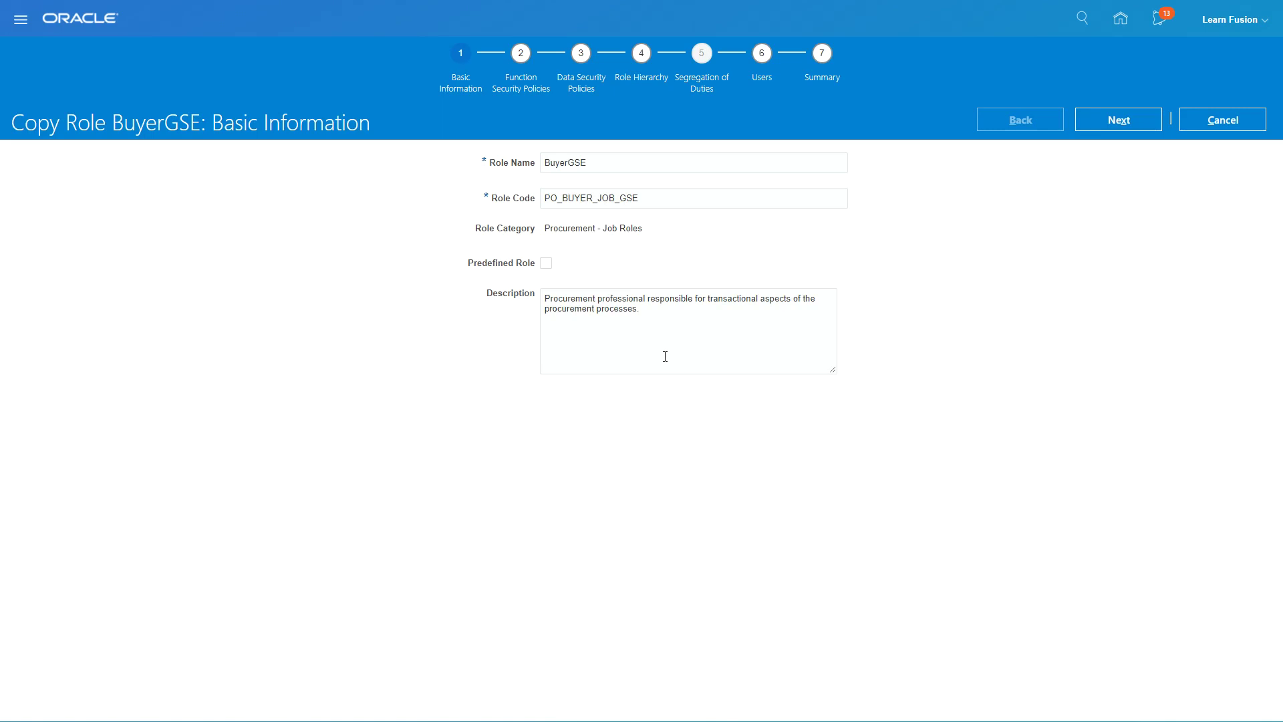
left_click(546, 164)
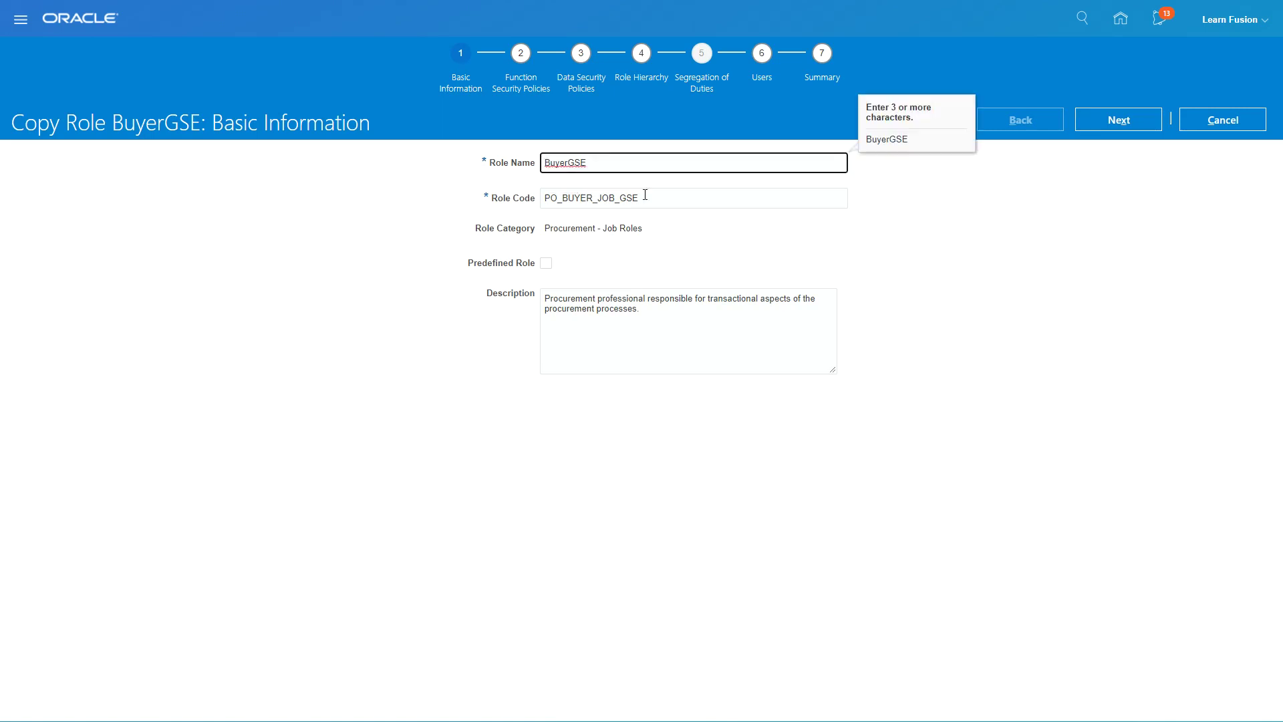
type("LF01_")
left_click(558, 202)
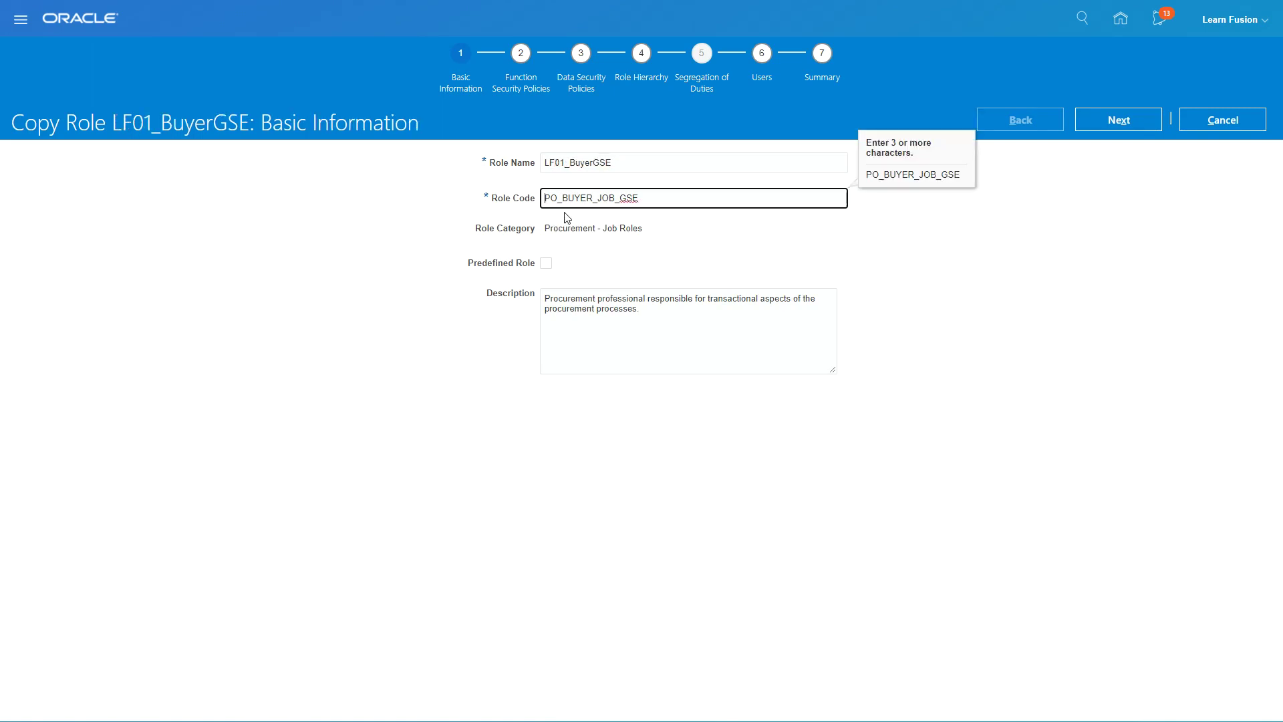
type("LF01_")
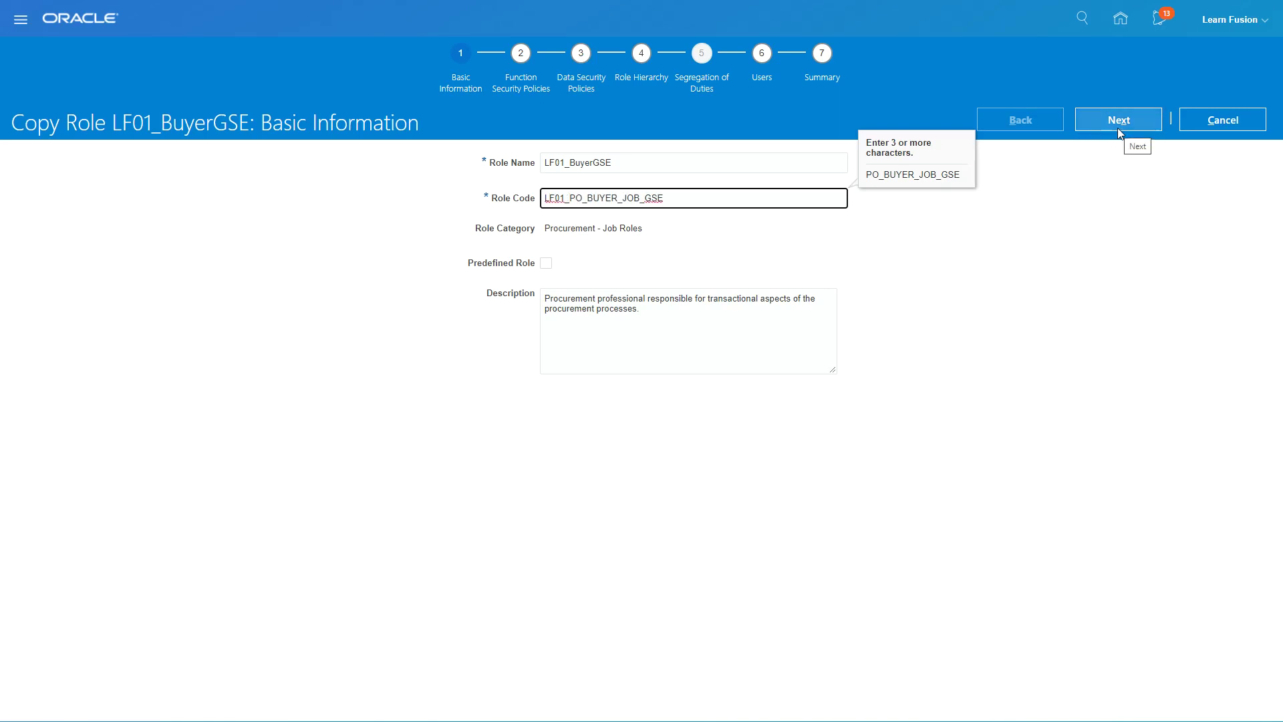
left_click(682, 326)
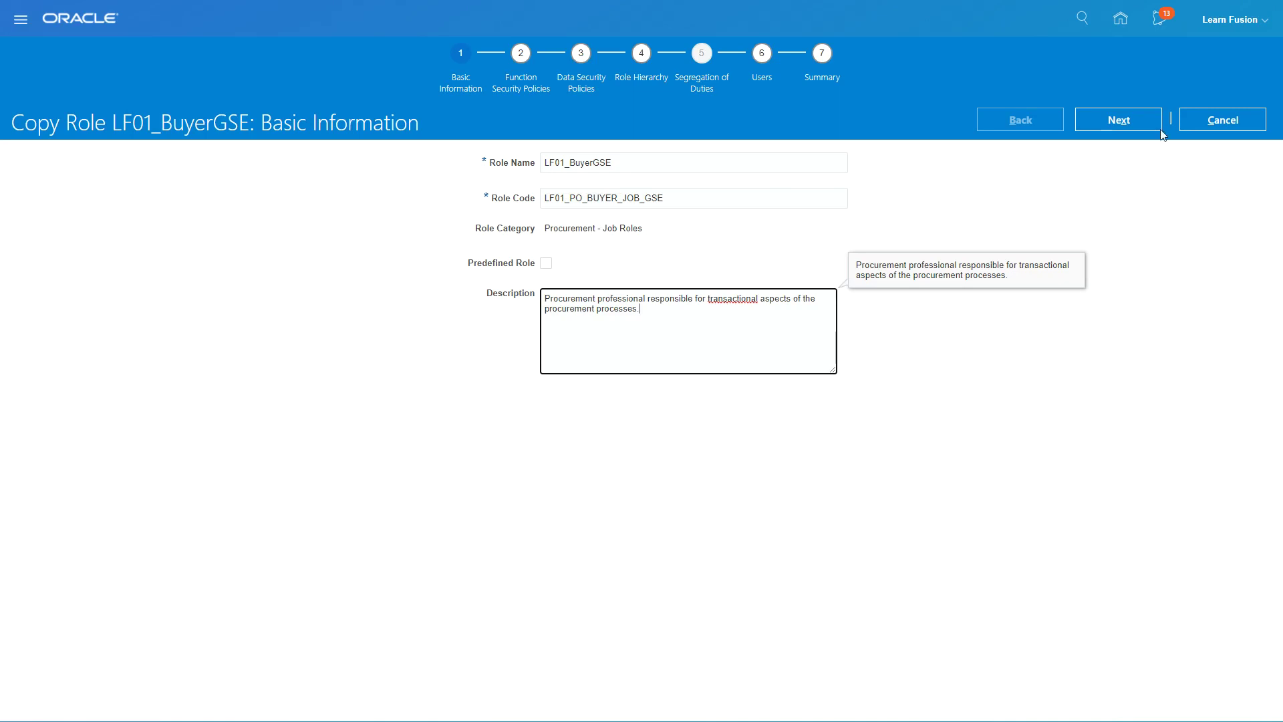
left_click(1111, 123)
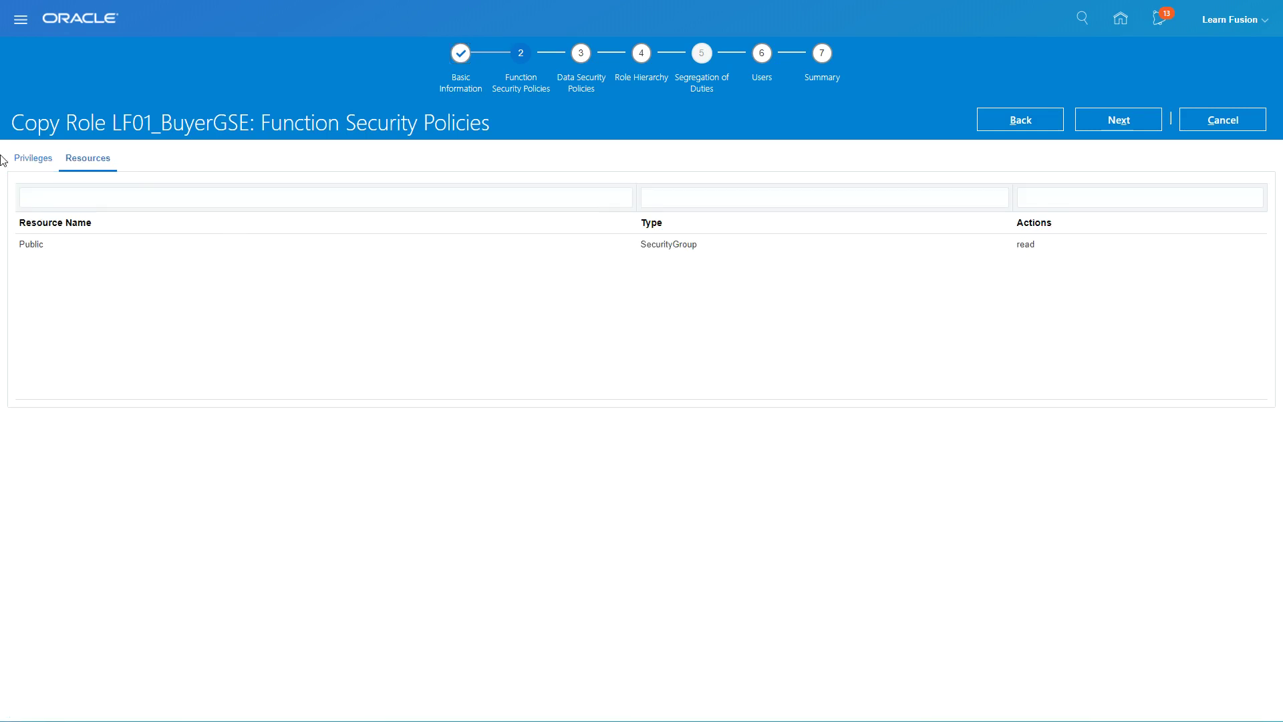
Step: Review the copied role's privileges on the Privileges tab, then go on to Data Security Policies
left_click(35, 163)
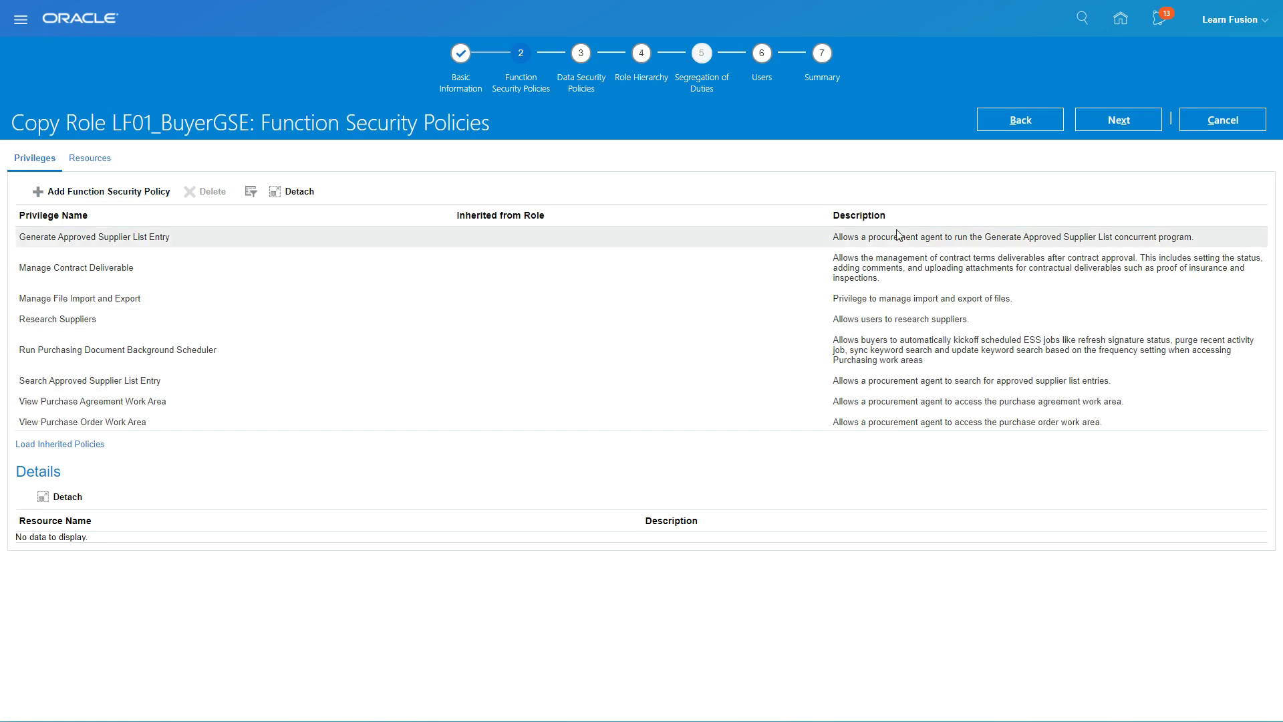
left_click(1121, 121)
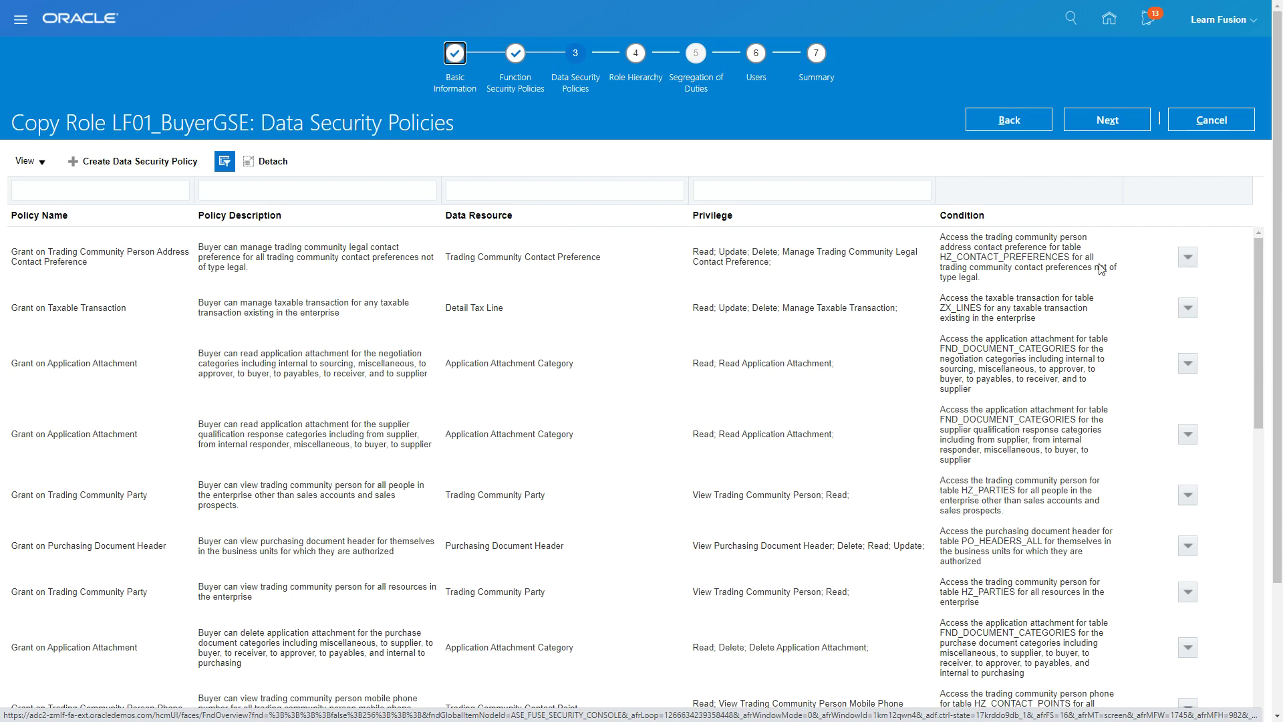
Step: Delete the first data security policy from LF01_BuyerGSE
left_click(1186, 257)
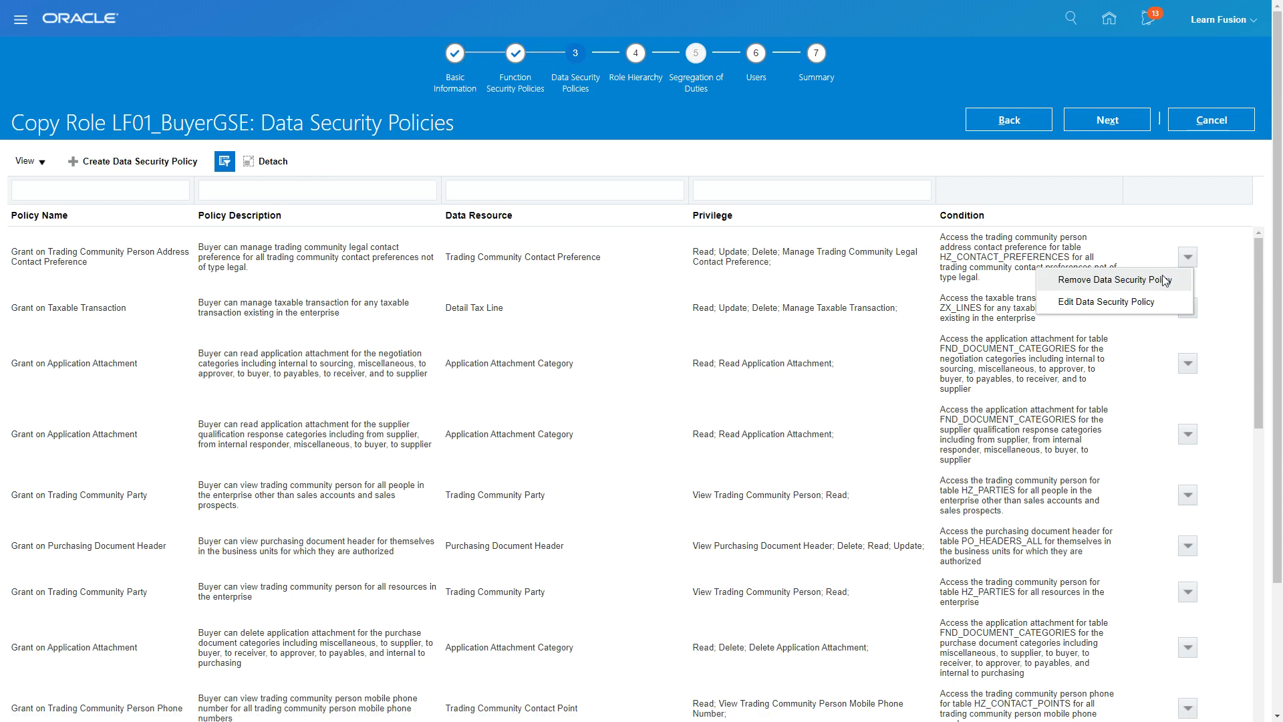
left_click(1163, 279)
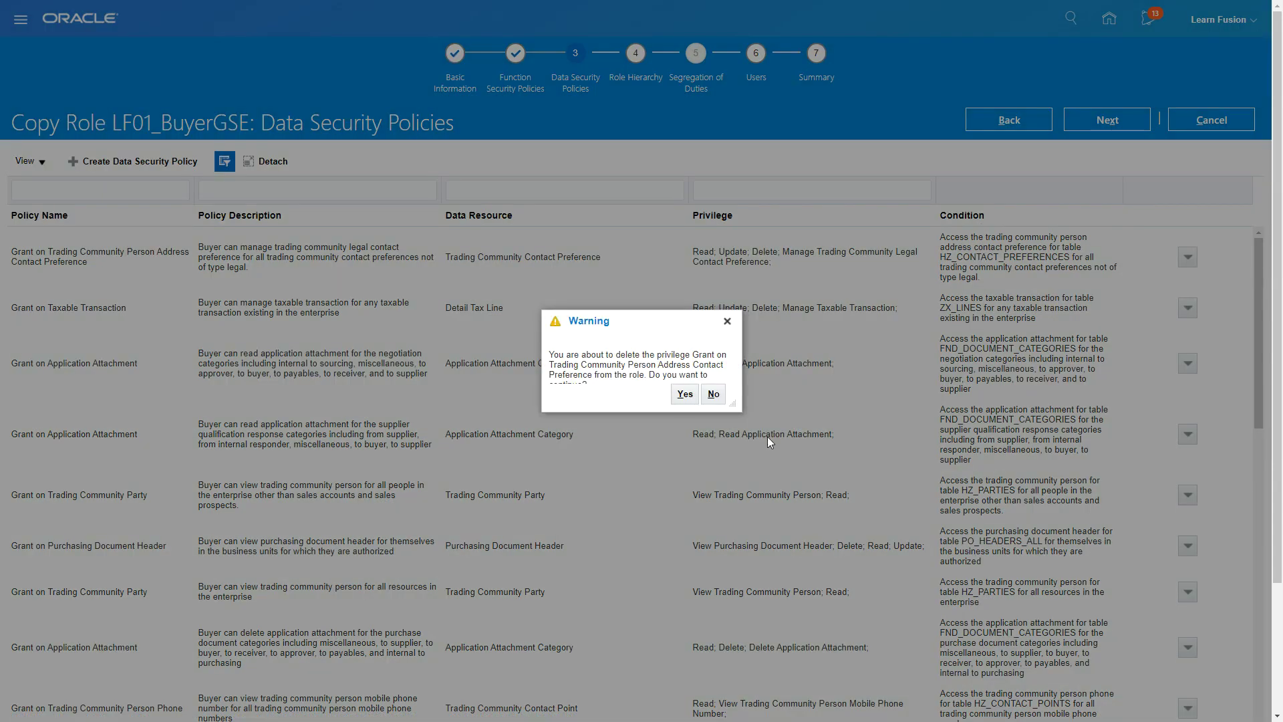
left_click(684, 394)
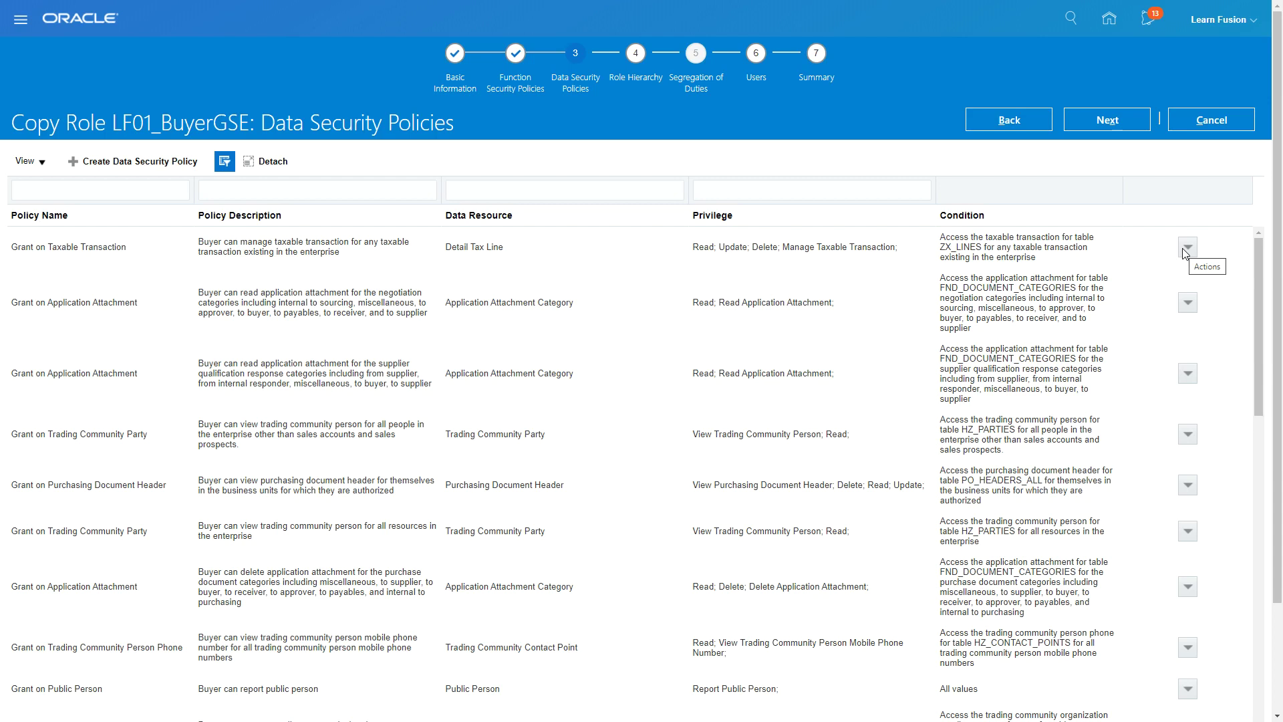
Step: Delete the Grant on Trading Community Party policy and advance to Role Hierarchy
scroll(567, 469, "down", 1)
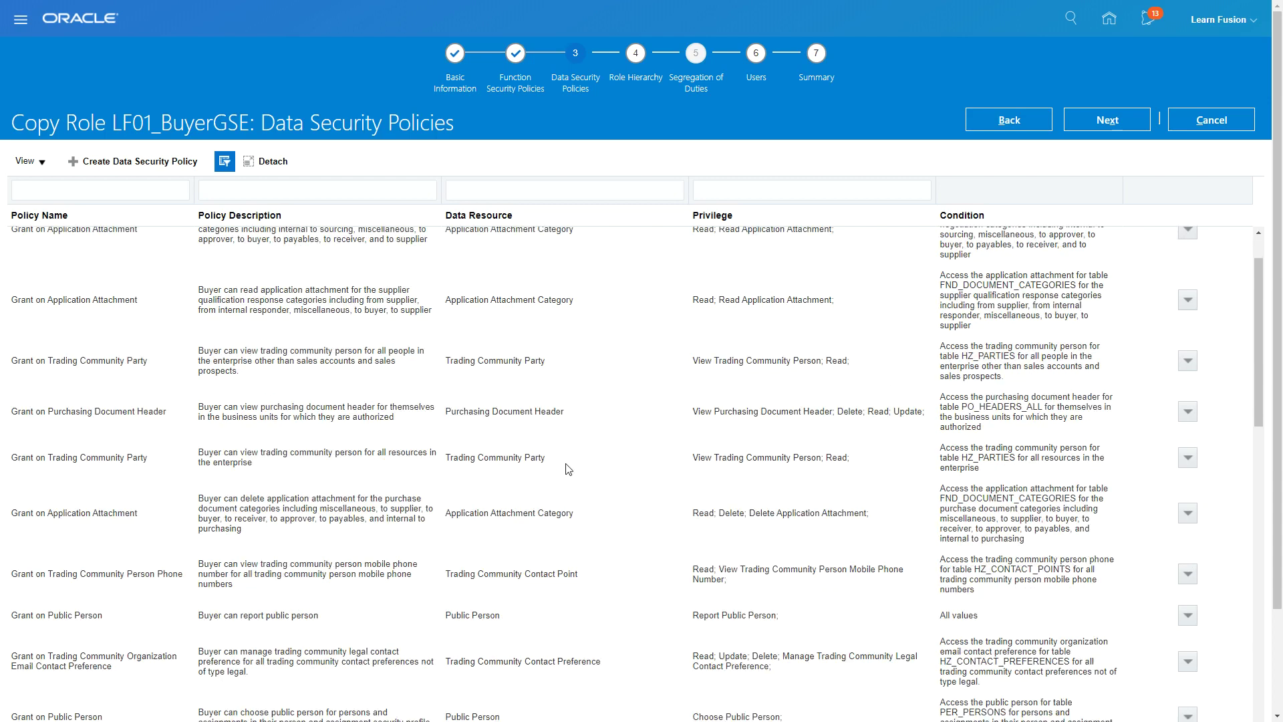
scroll(567, 469, "down", 6)
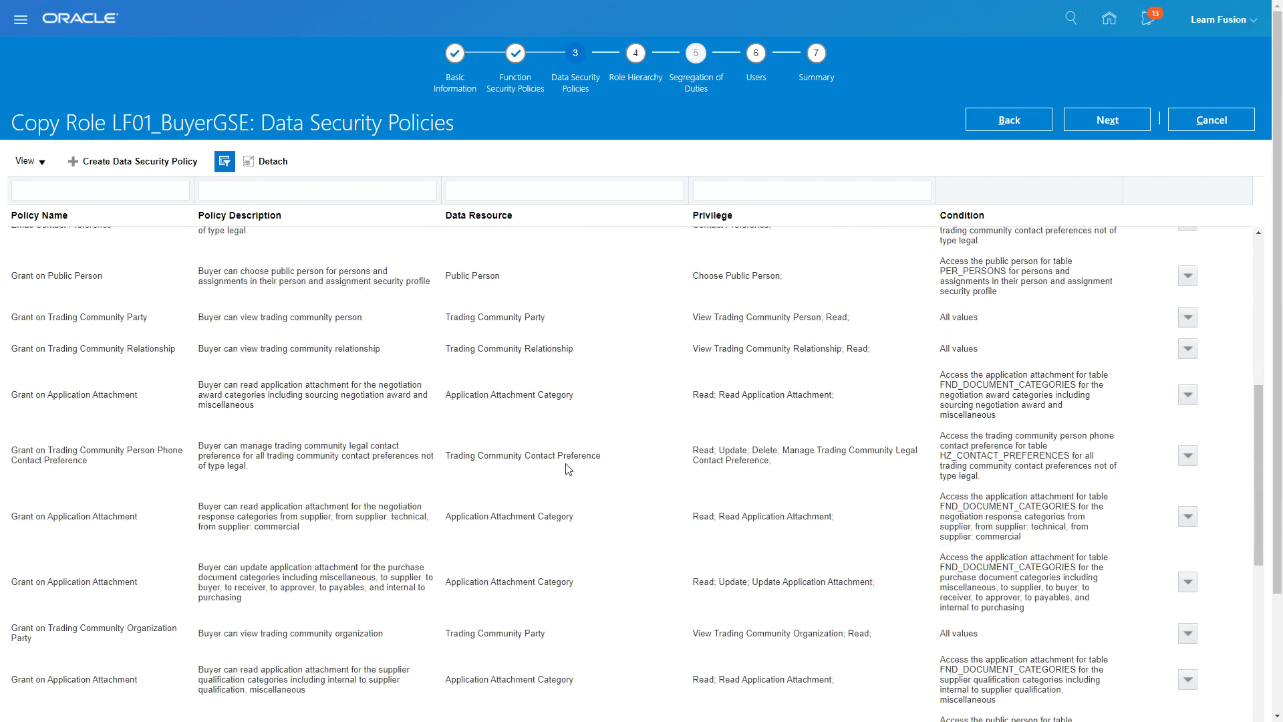
scroll(566, 469, "down", 5)
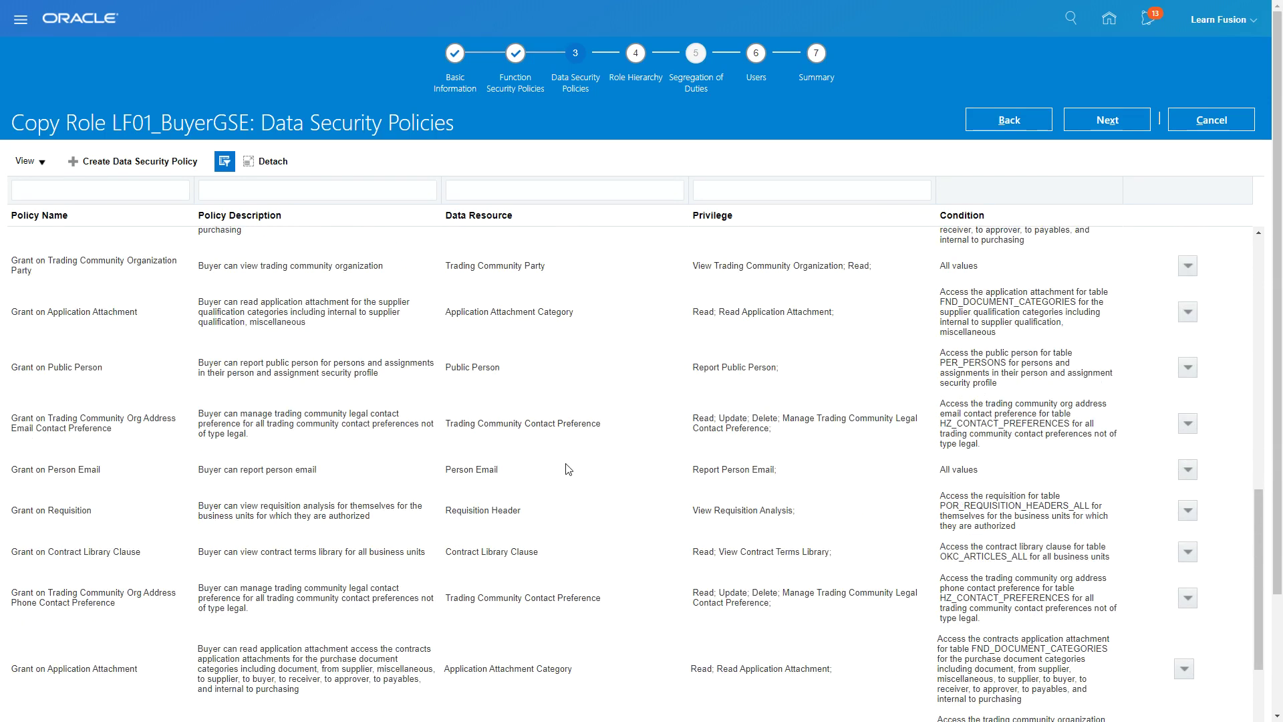
scroll(567, 469, "down", 5)
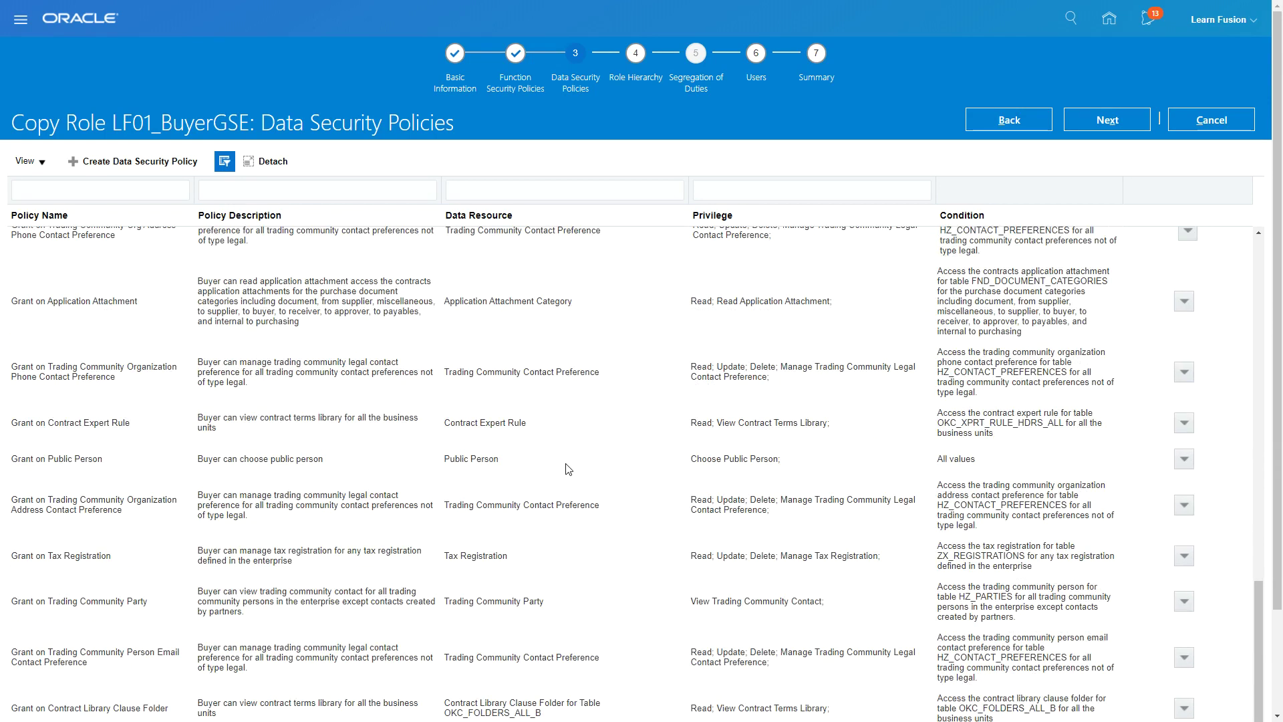
scroll(566, 469, "down", 3)
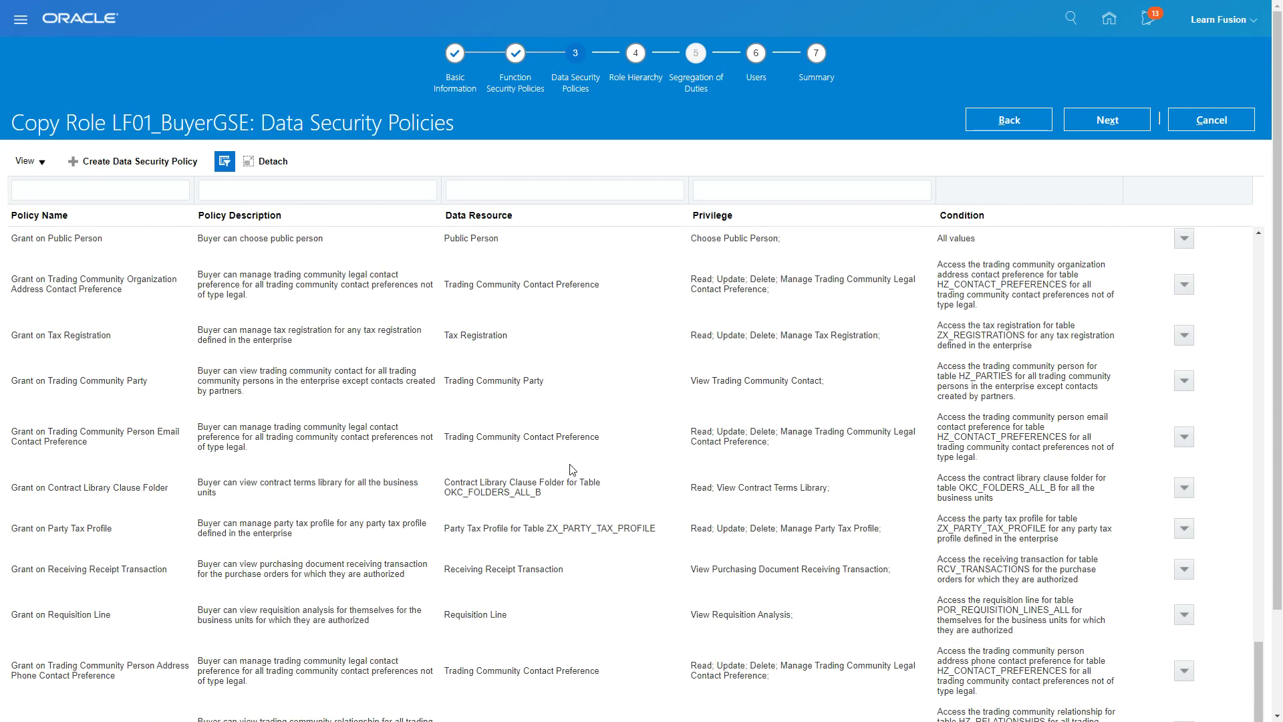
left_click(1189, 384)
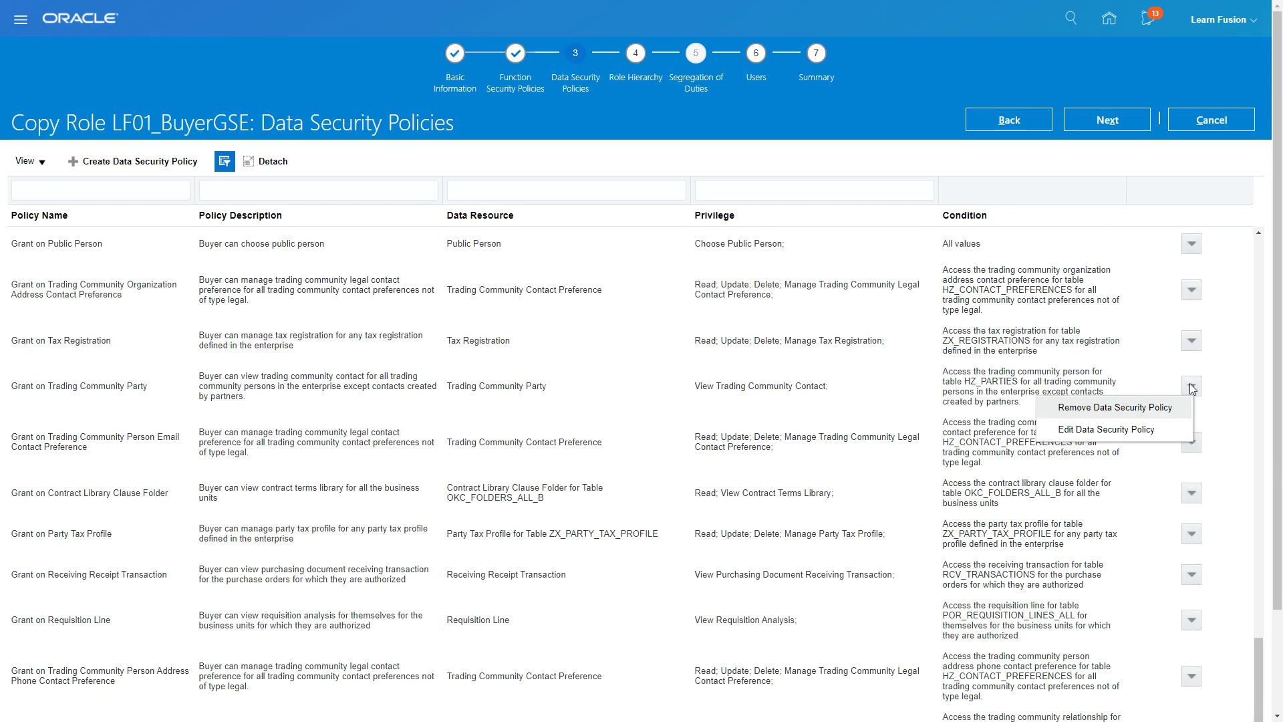
left_click(1103, 407)
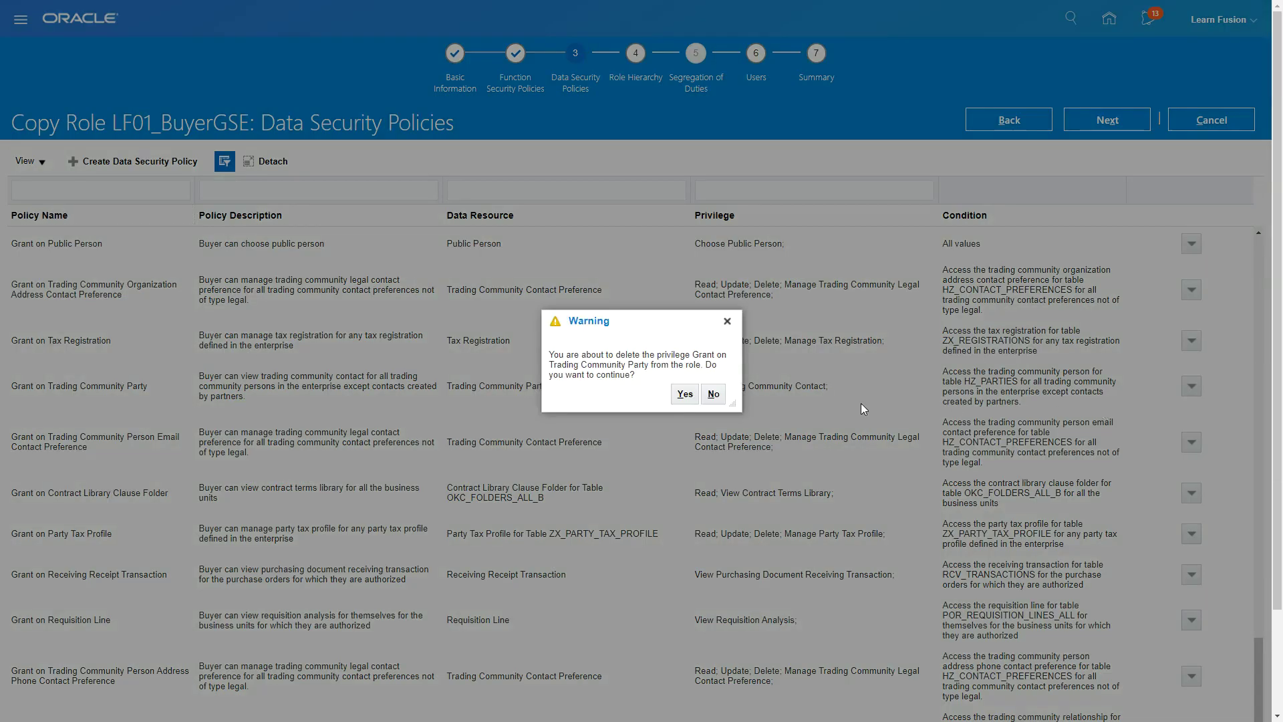
left_click(684, 394)
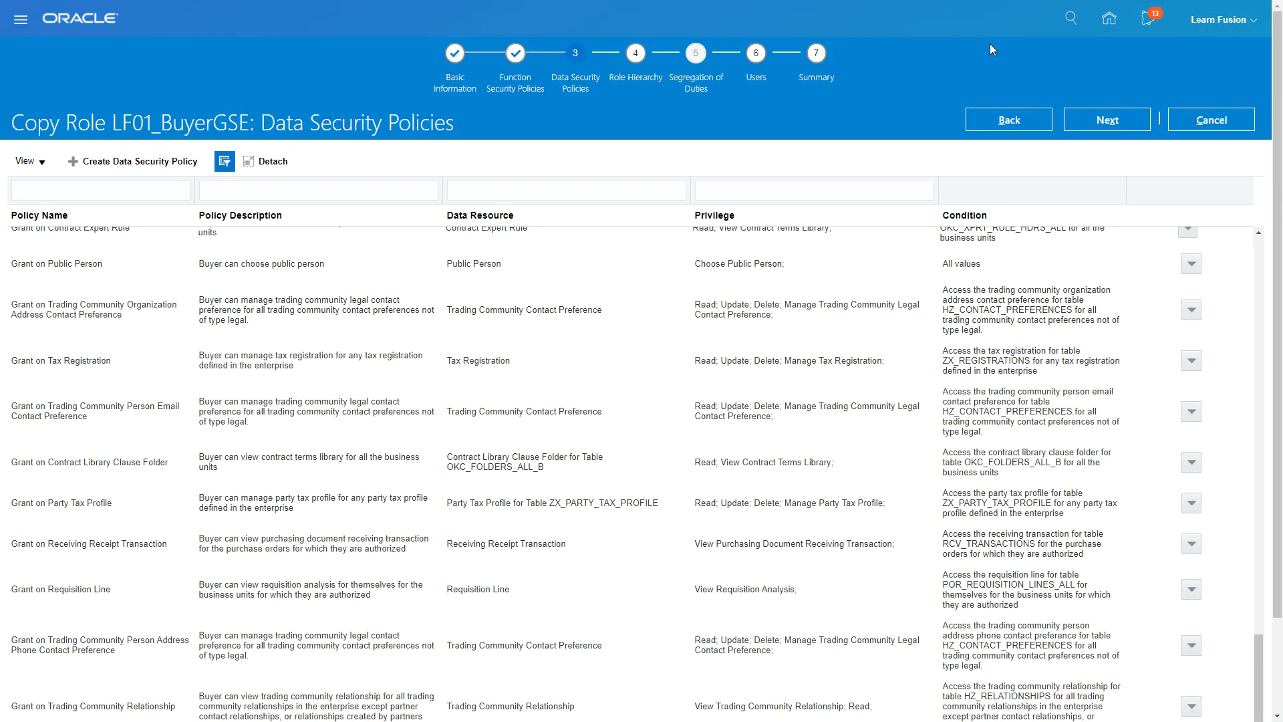
left_click(1095, 119)
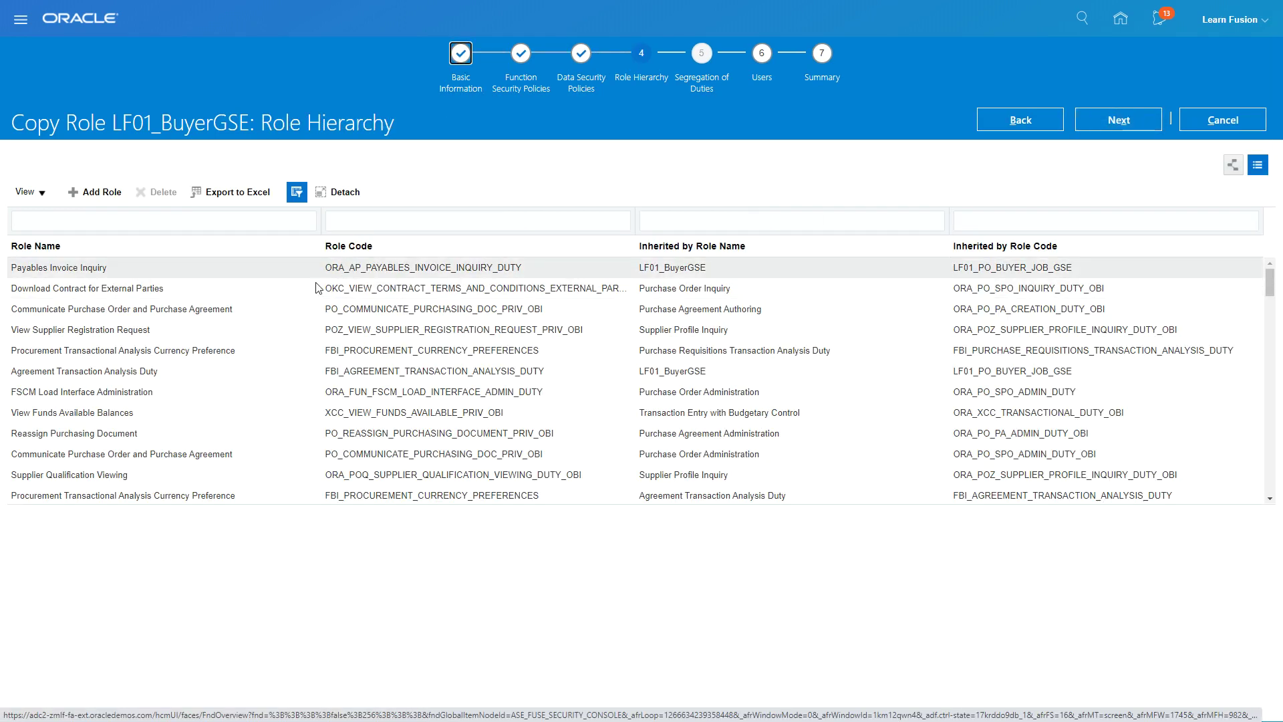
Step: Search 'ac' and add Accounts Payable Manager as a role membership of LF01_BuyerGSE
left_click(328, 263)
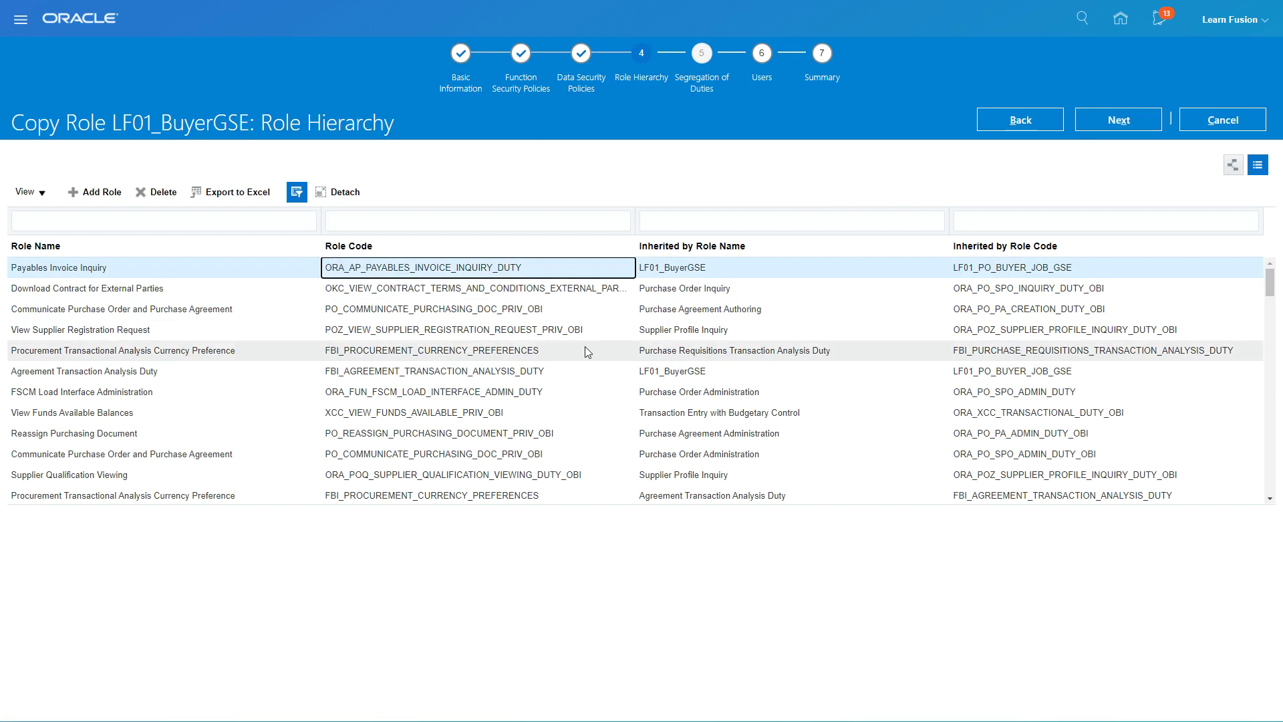
left_click(114, 196)
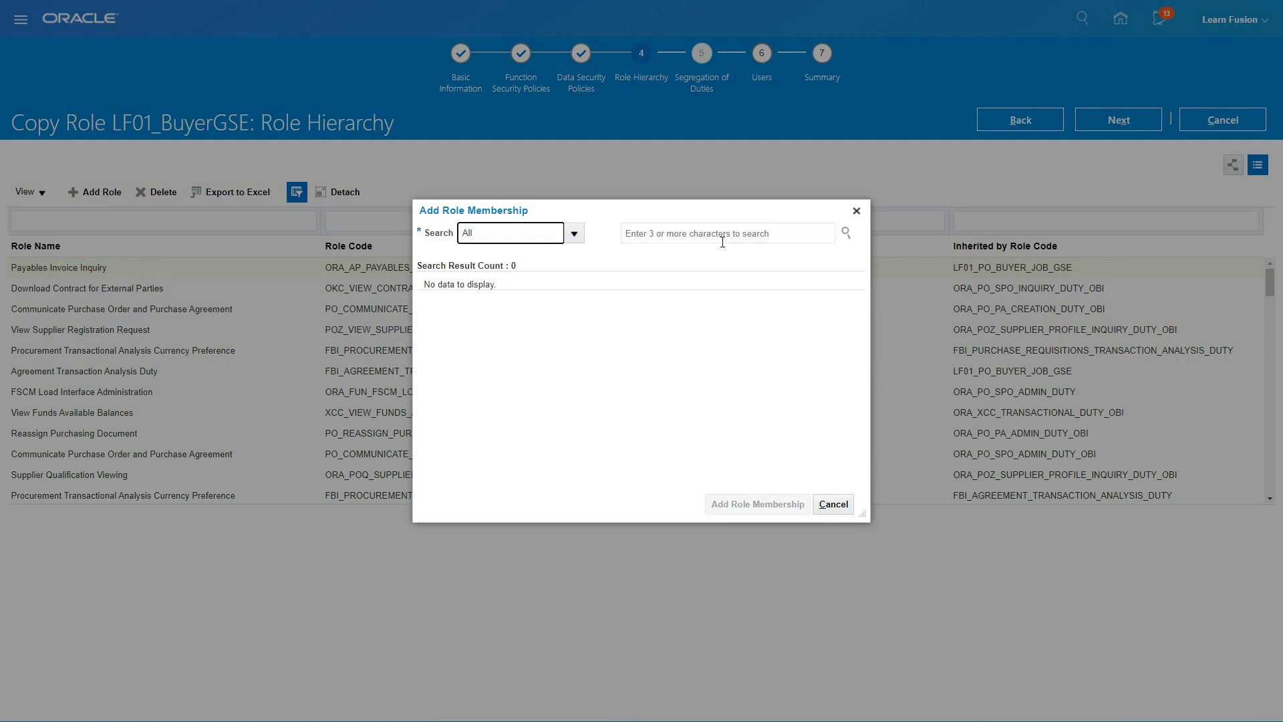
left_click(833, 503)
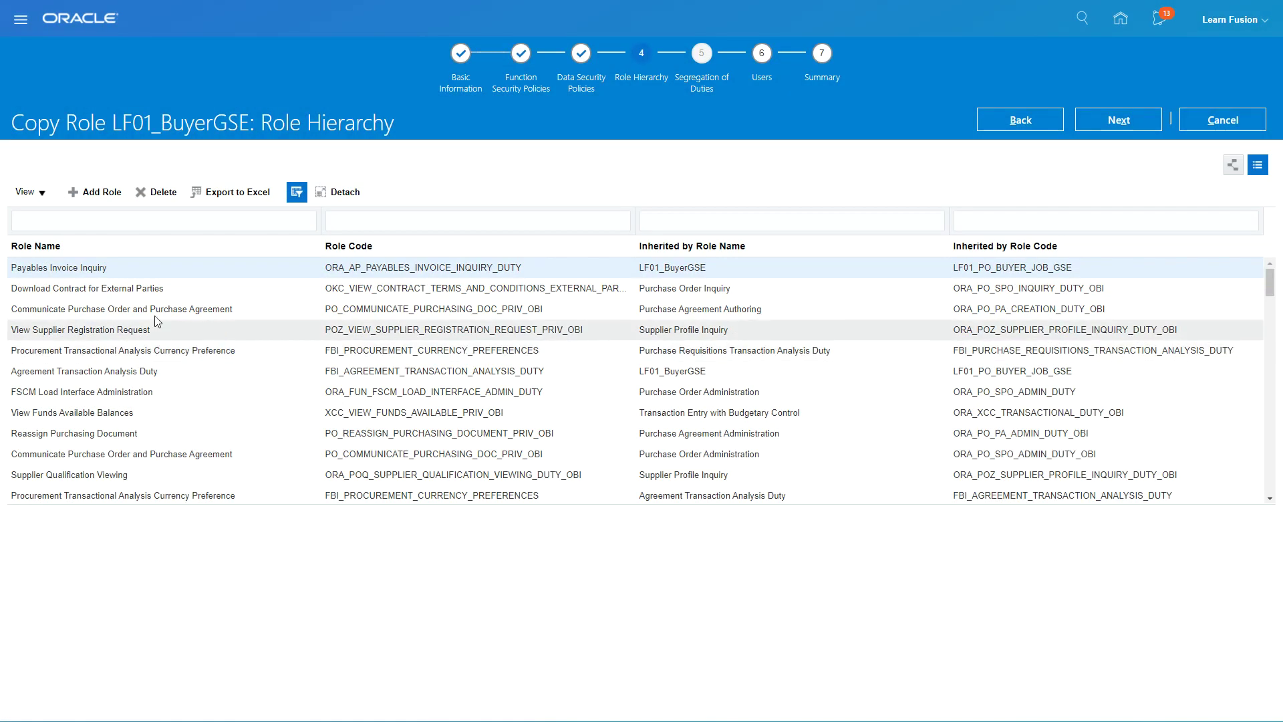
left_click(124, 288)
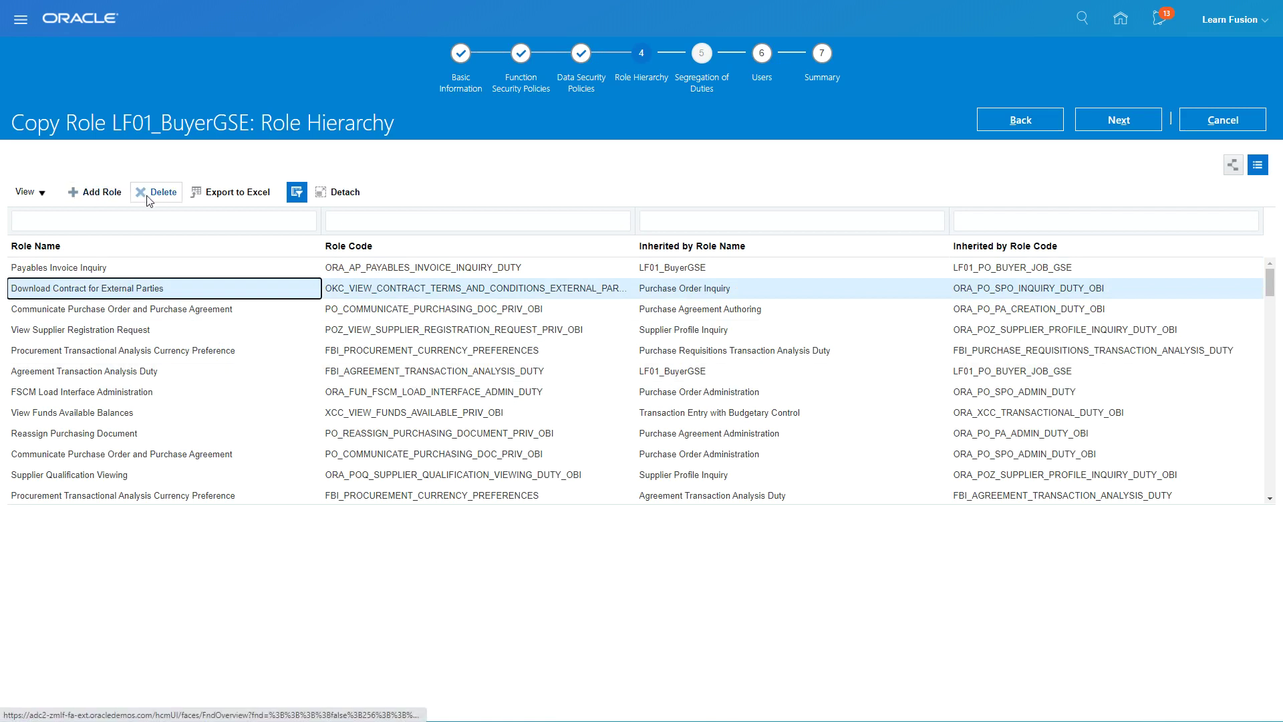
left_click(143, 272)
left_click(94, 192)
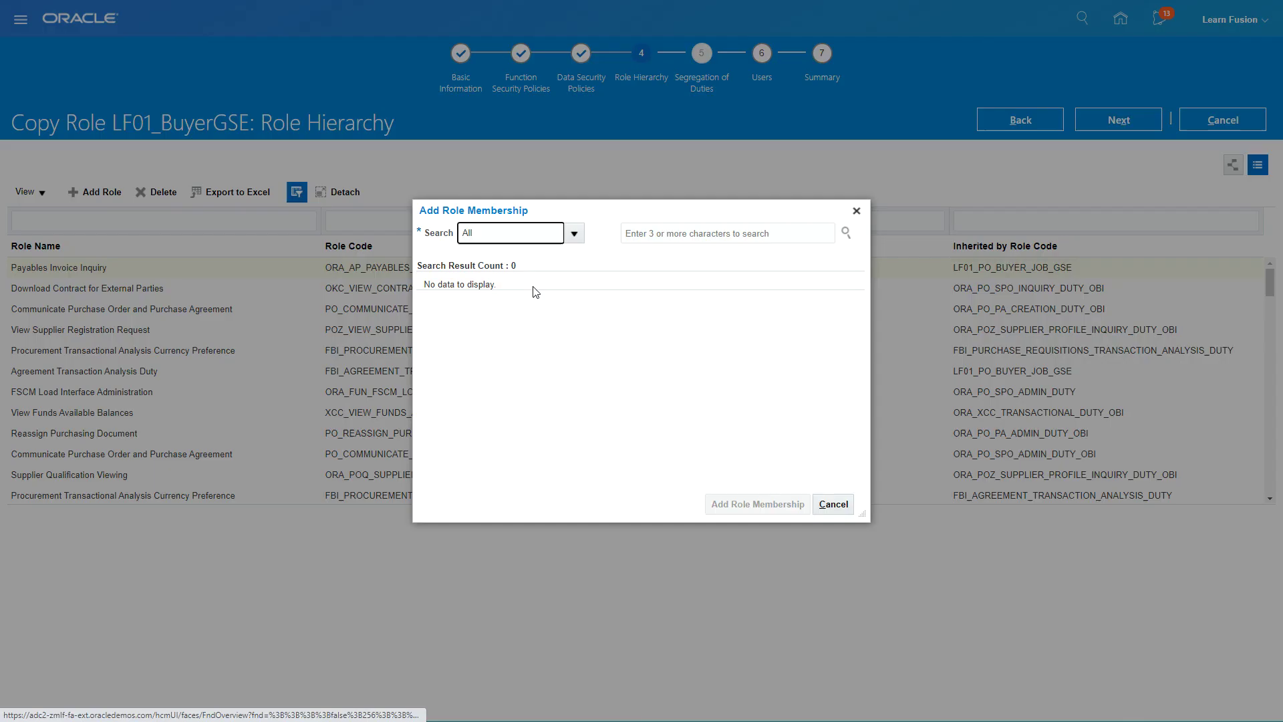
left_click(648, 237)
type("account")
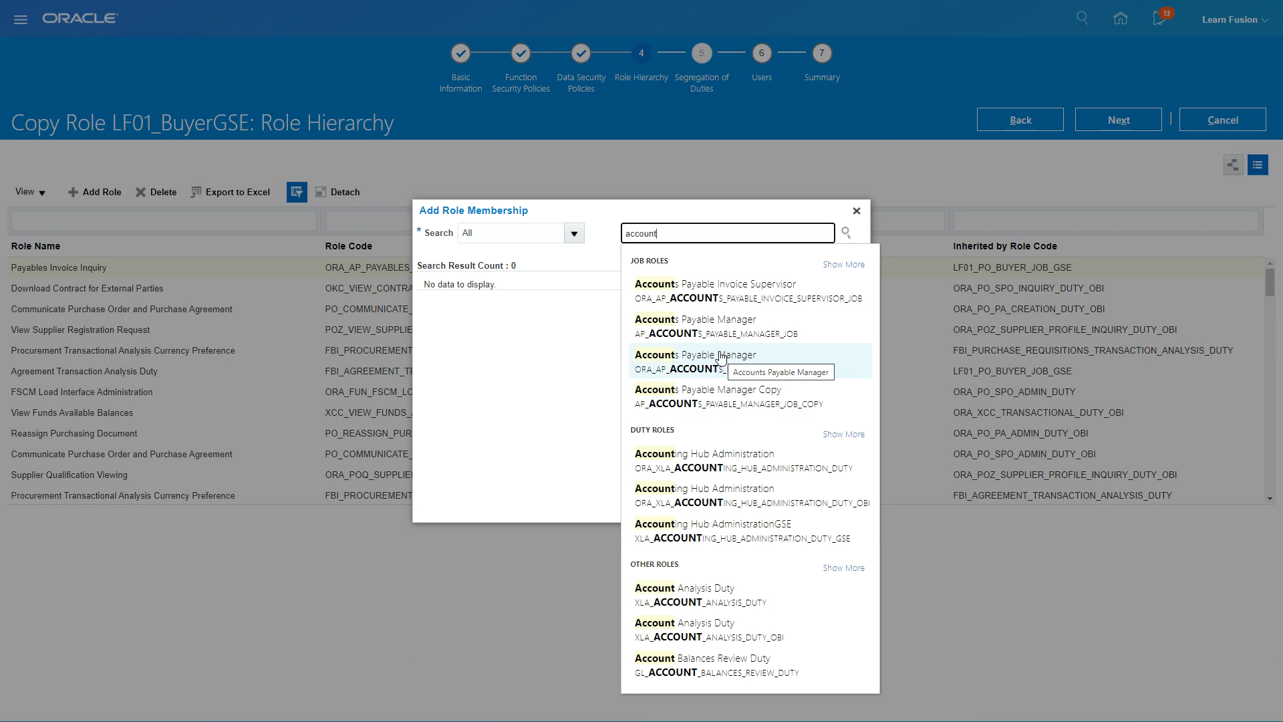
left_click(718, 330)
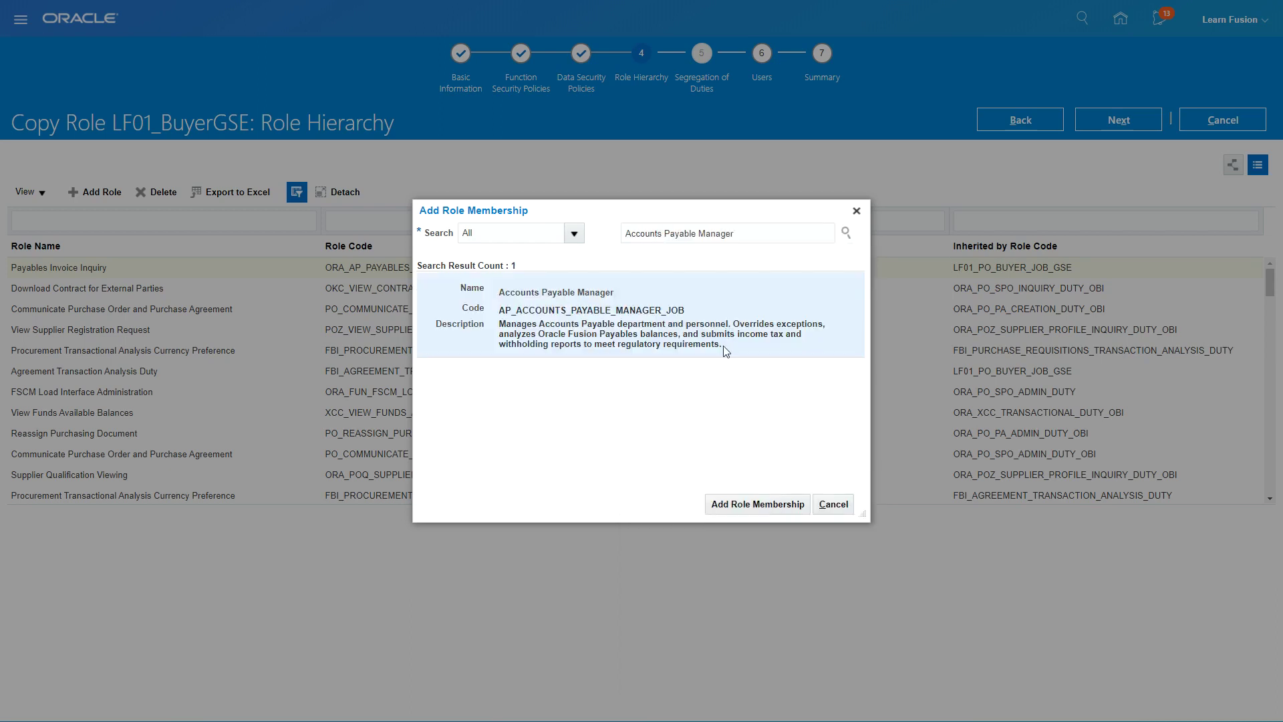
left_click(728, 508)
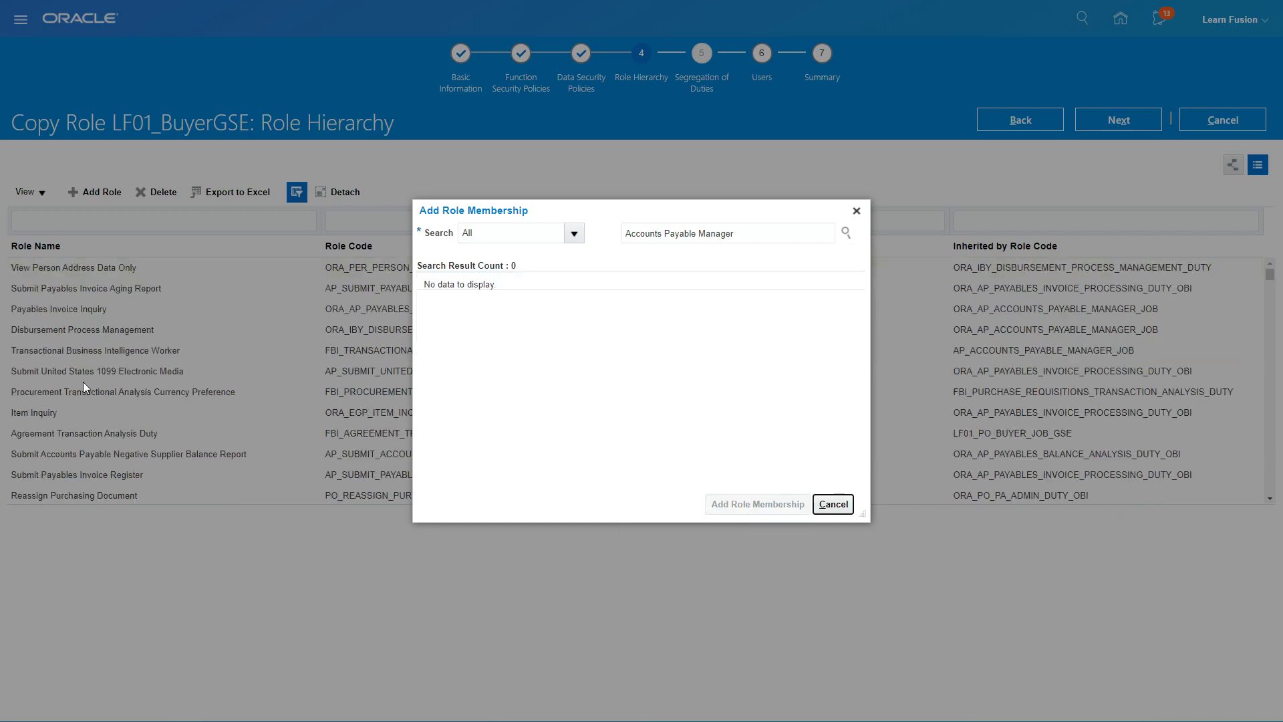
left_click(833, 504)
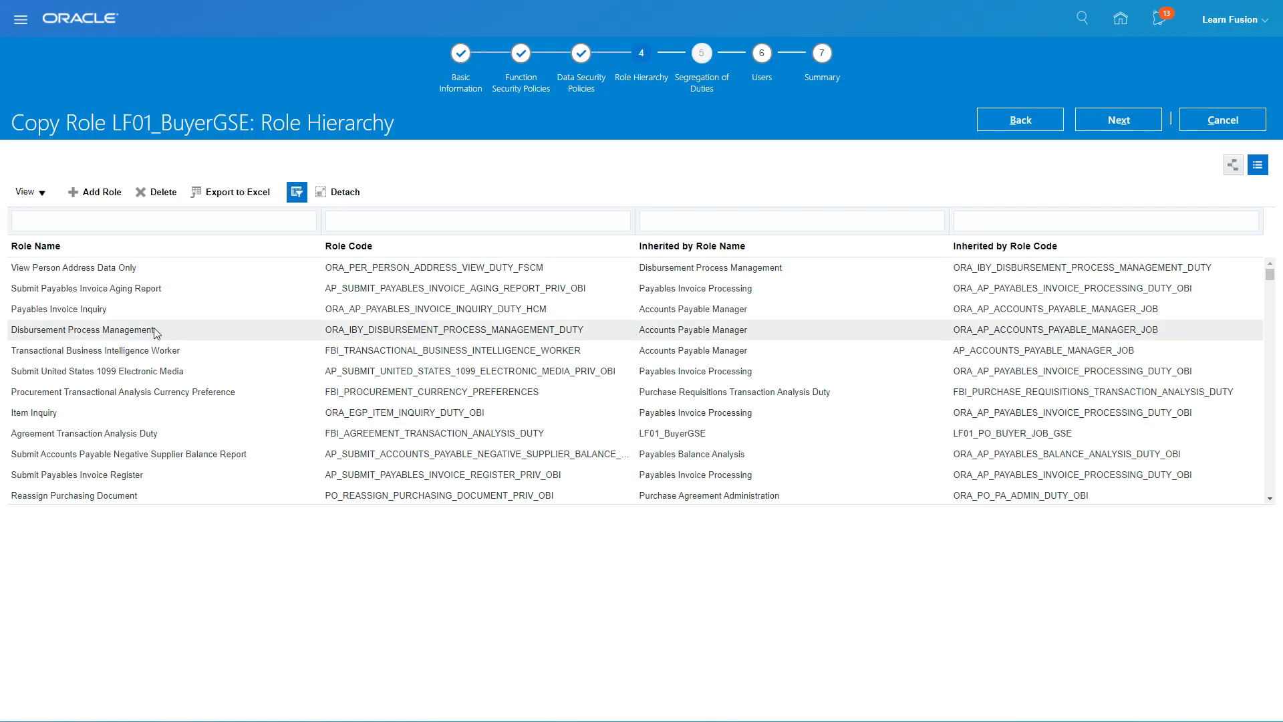
Step: On the Users step, search the demo user by name and add them to the role
left_click(1118, 124)
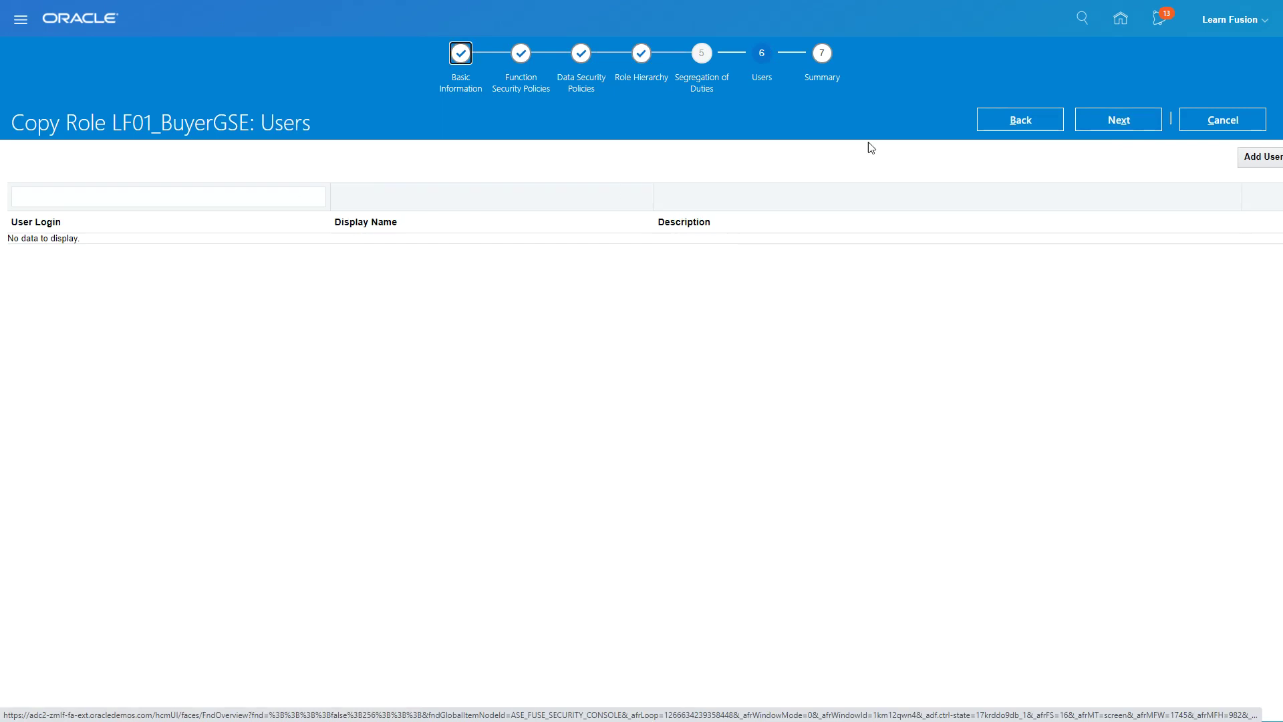
left_click(1259, 160)
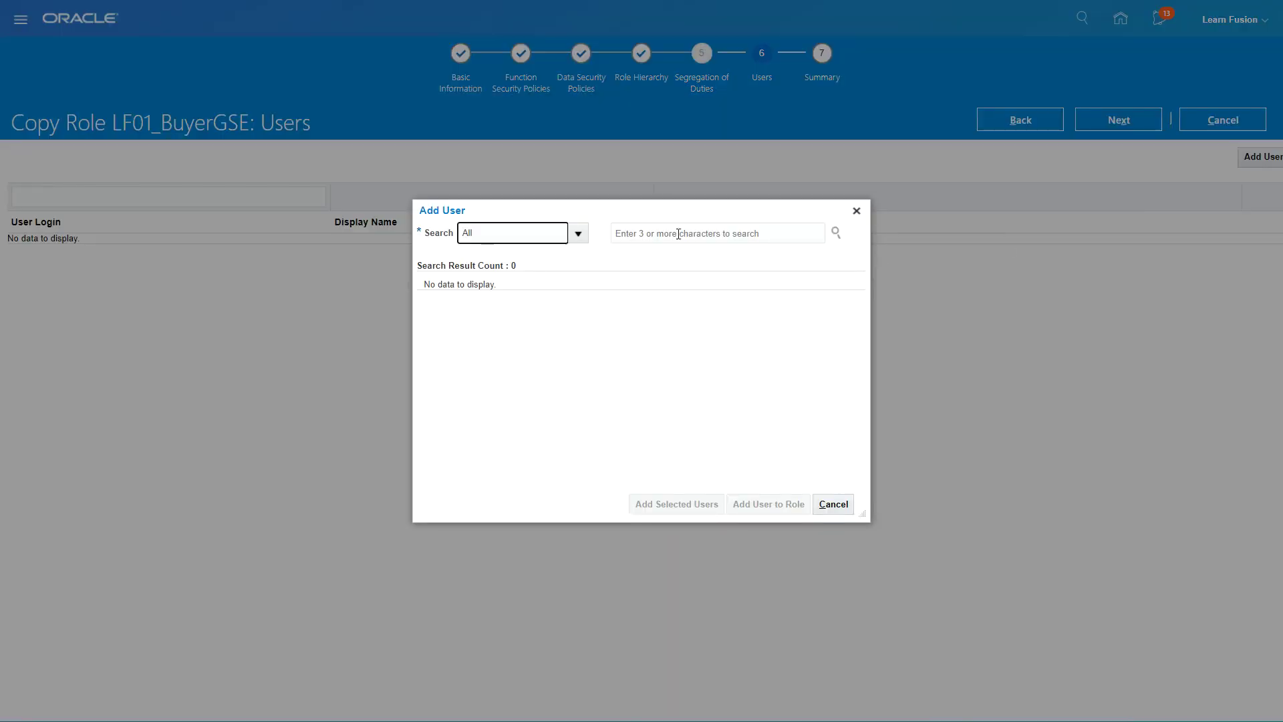
left_click(678, 234)
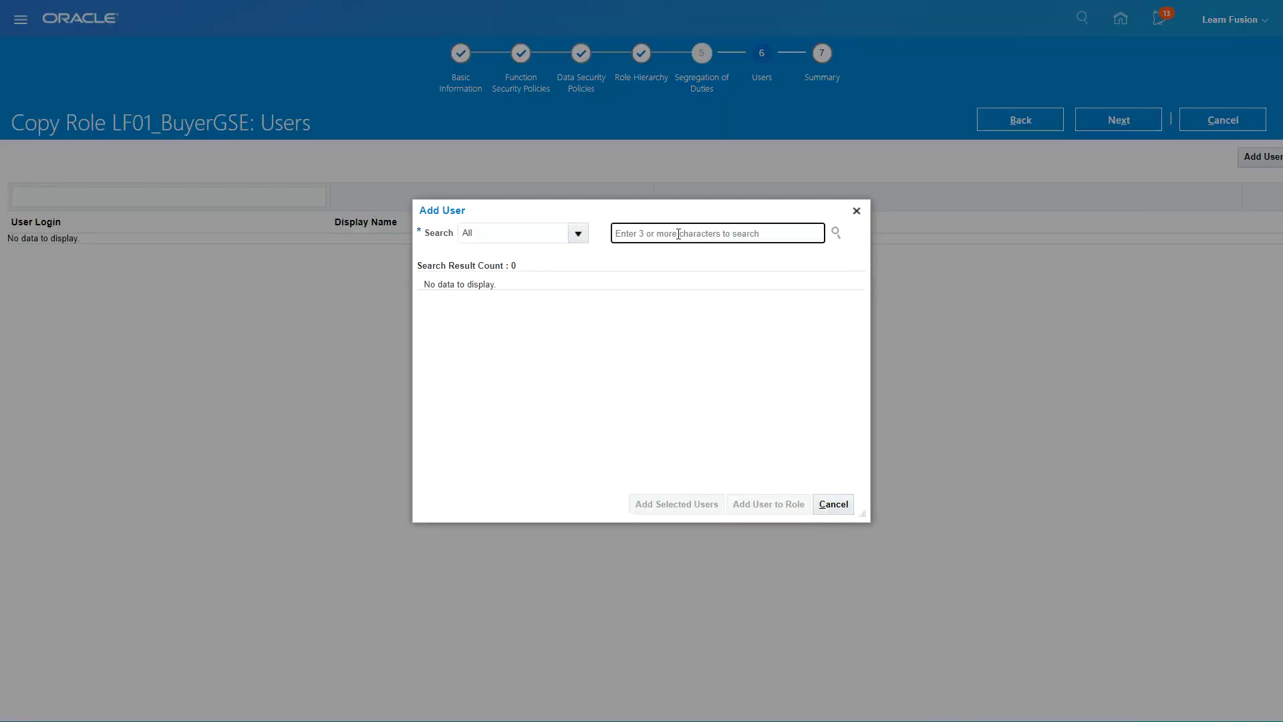
type("Learn")
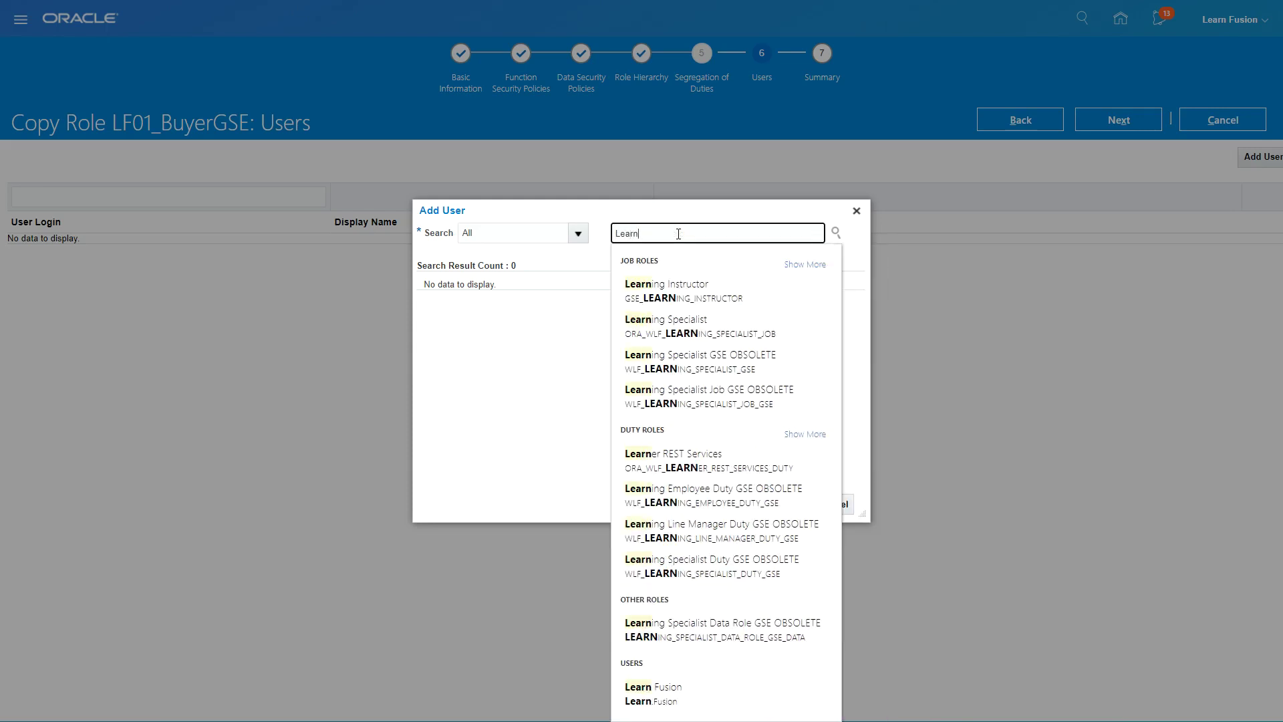
type(" F")
left_click(631, 302)
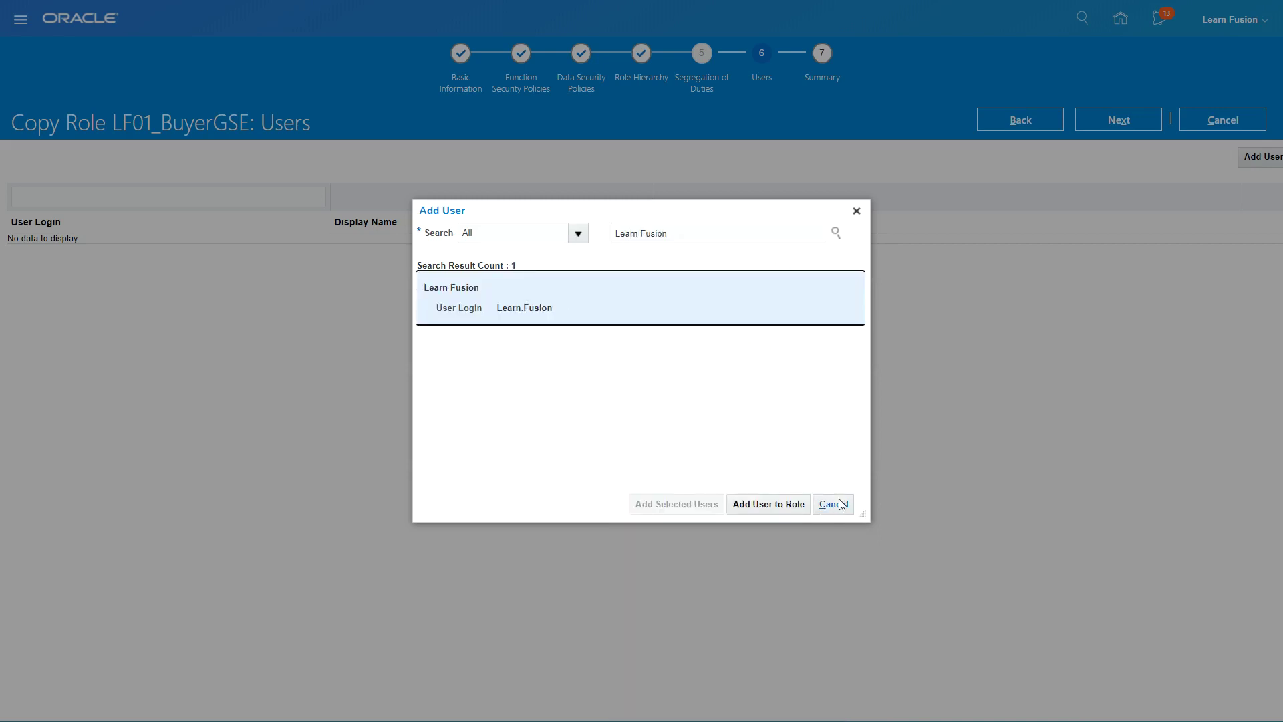
left_click(775, 505)
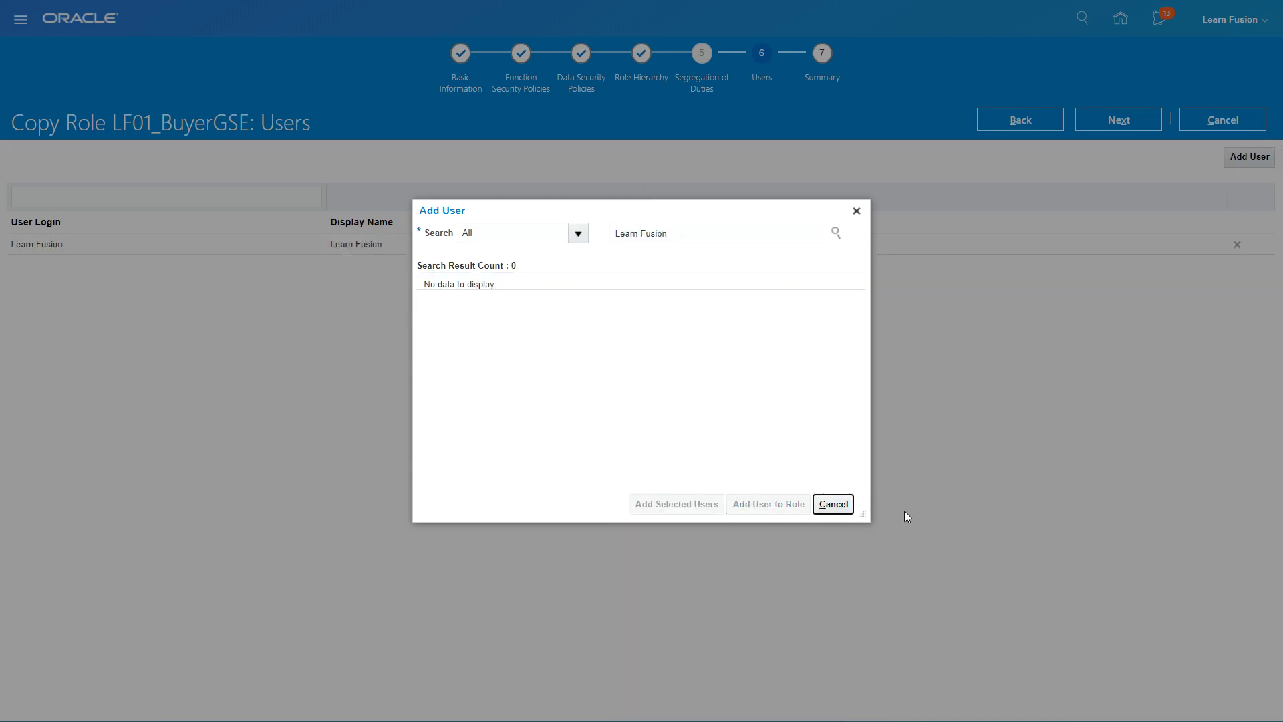
left_click(833, 503)
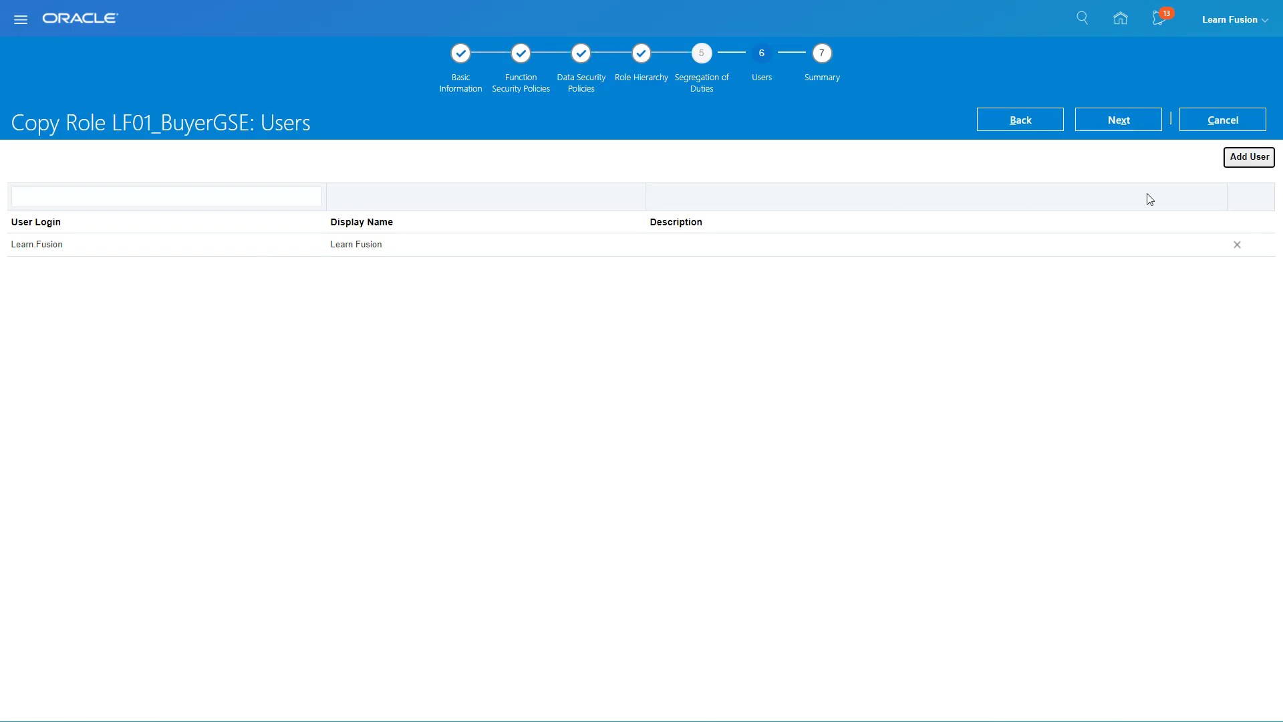
Step: Check the summary's removed policies, added role and user, then Submit and Close
left_click(1153, 127)
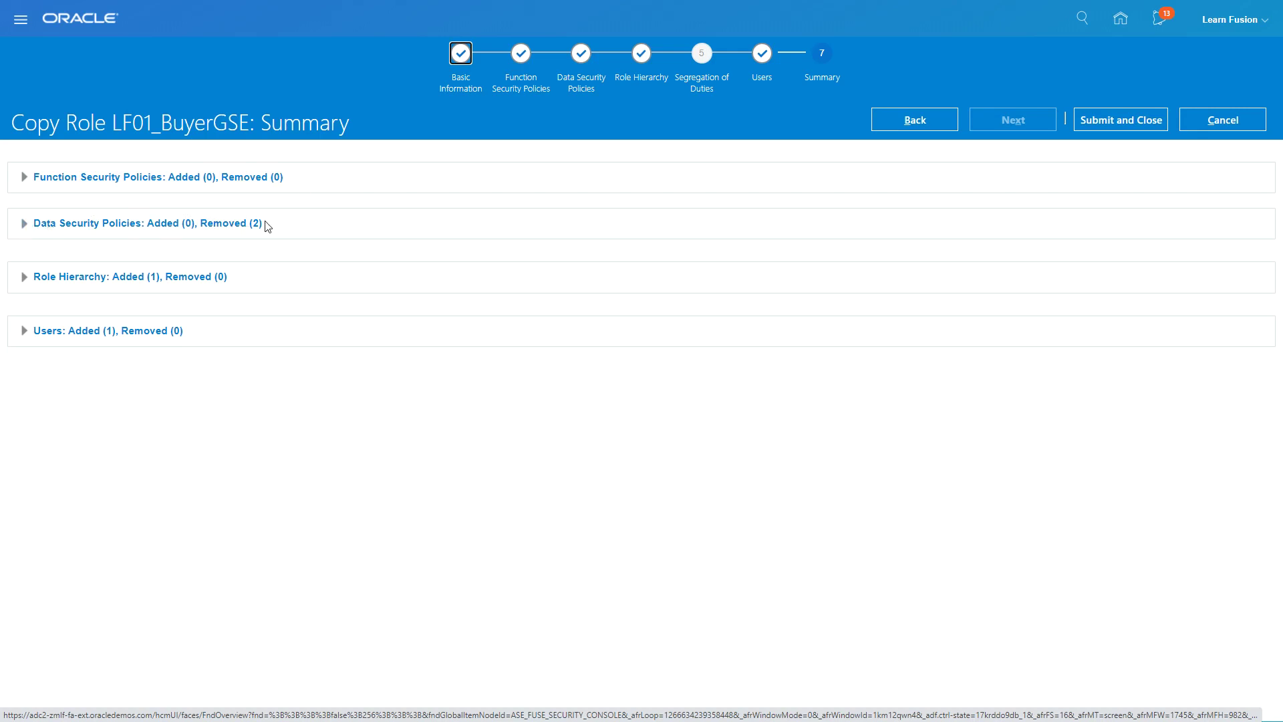
left_click(24, 225)
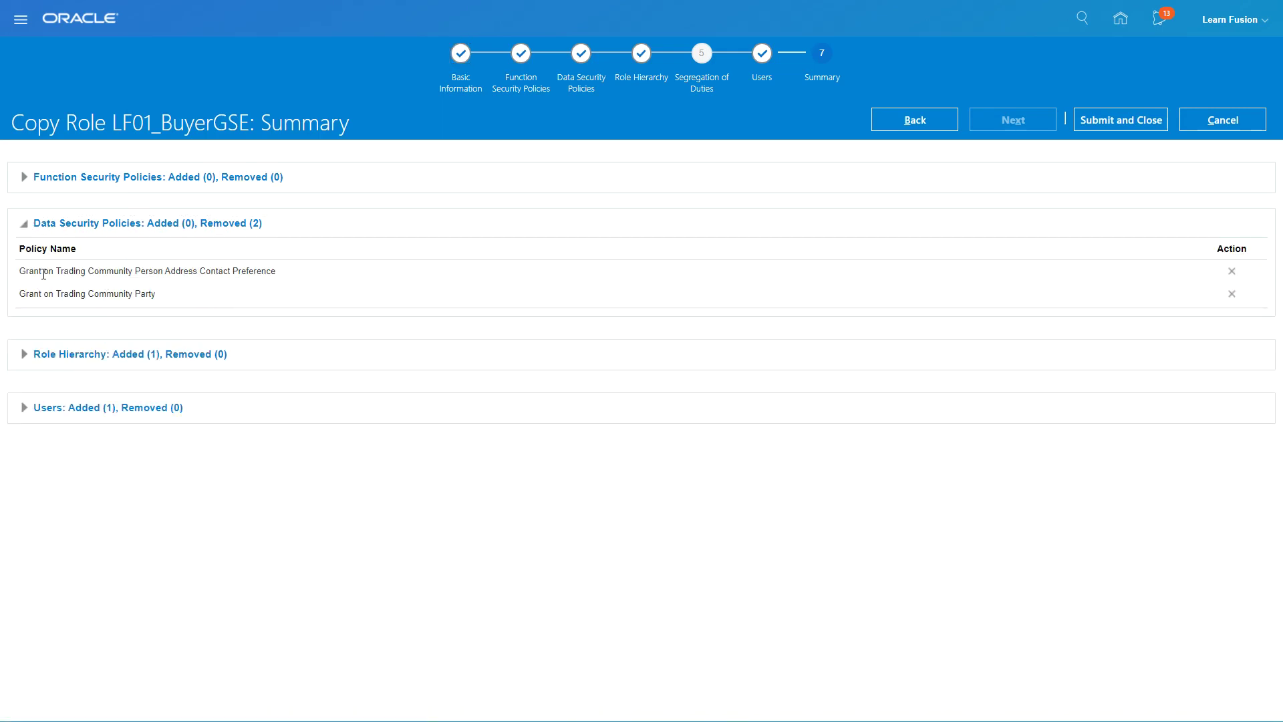
left_click_drag(25, 272, 257, 272)
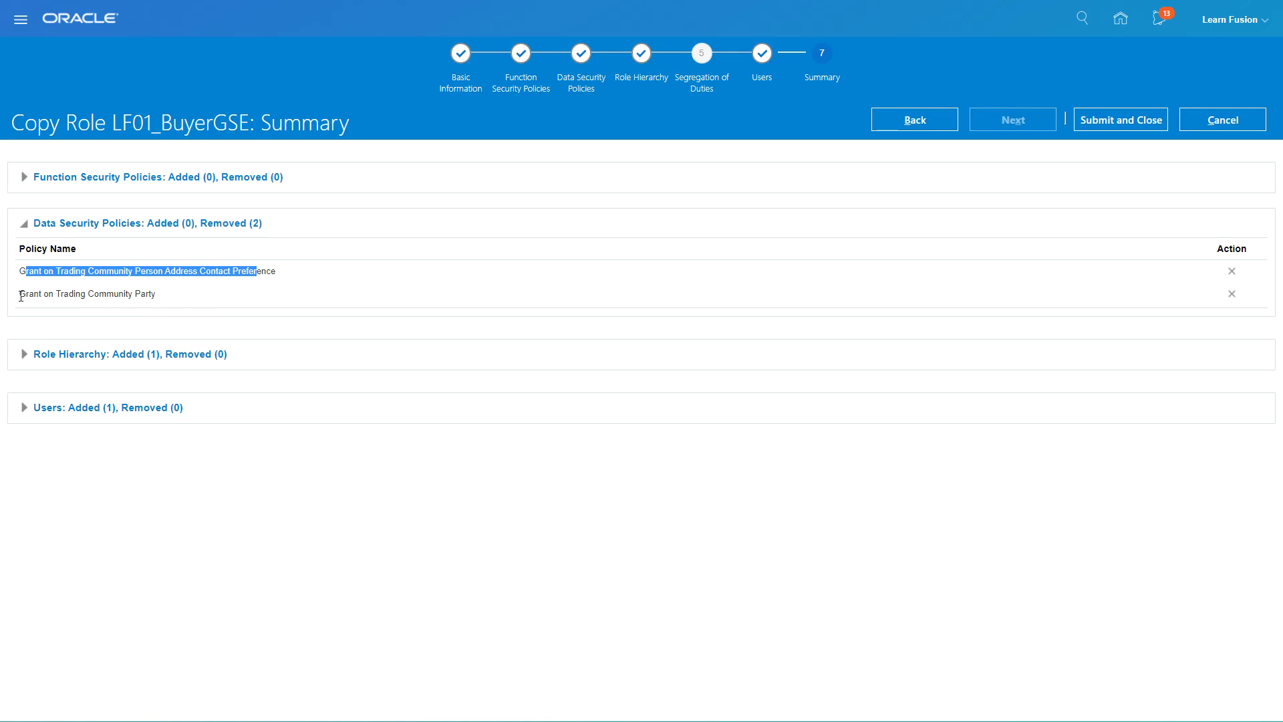
left_click_drag(25, 295, 161, 302)
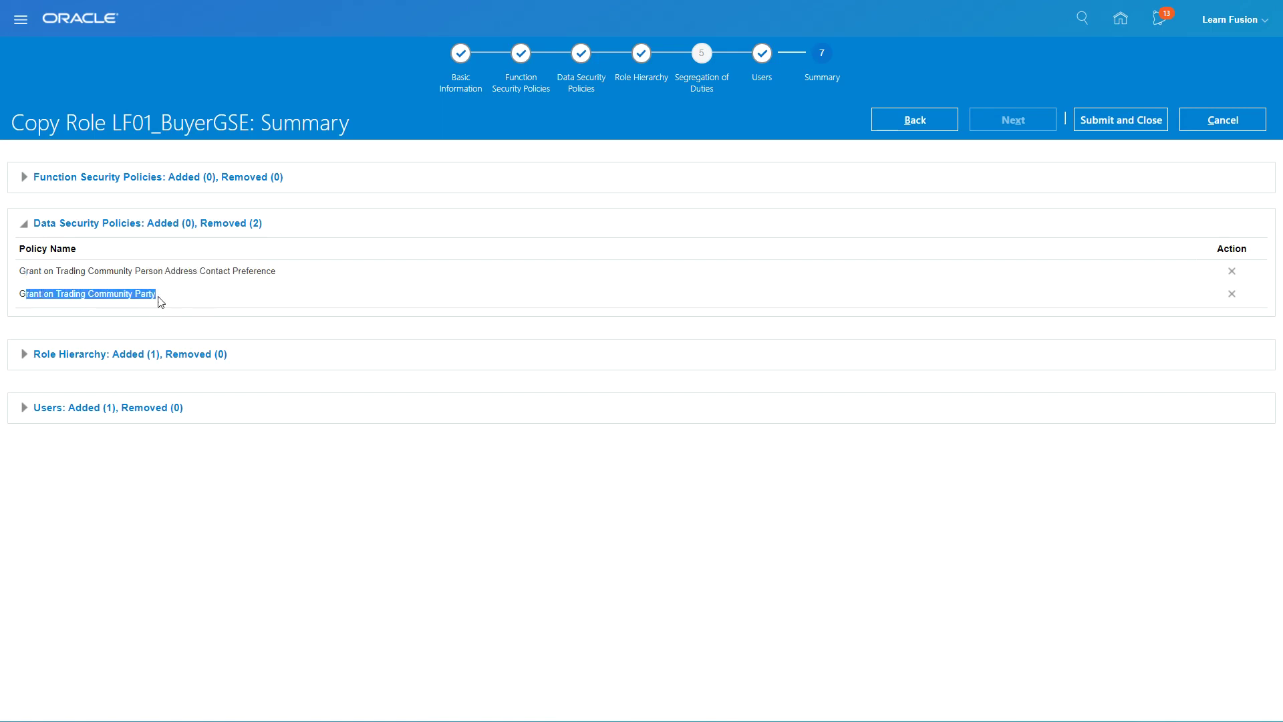
left_click(25, 355)
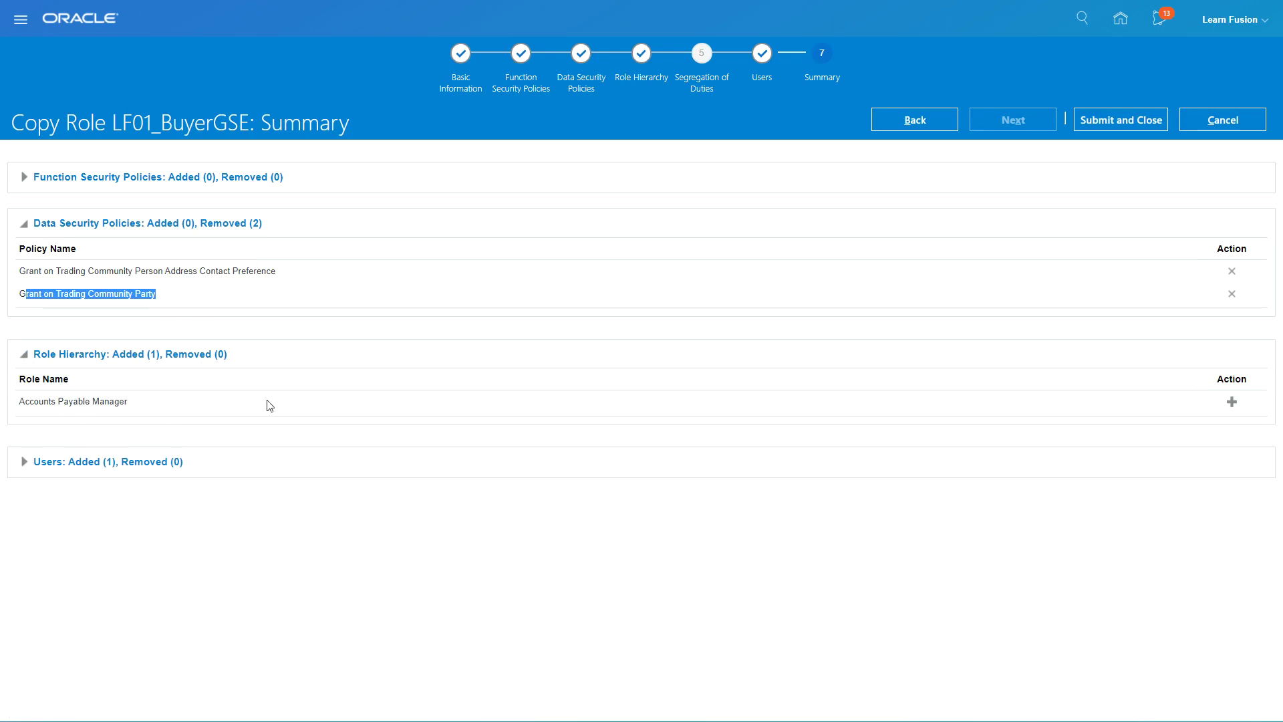
left_click(24, 462)
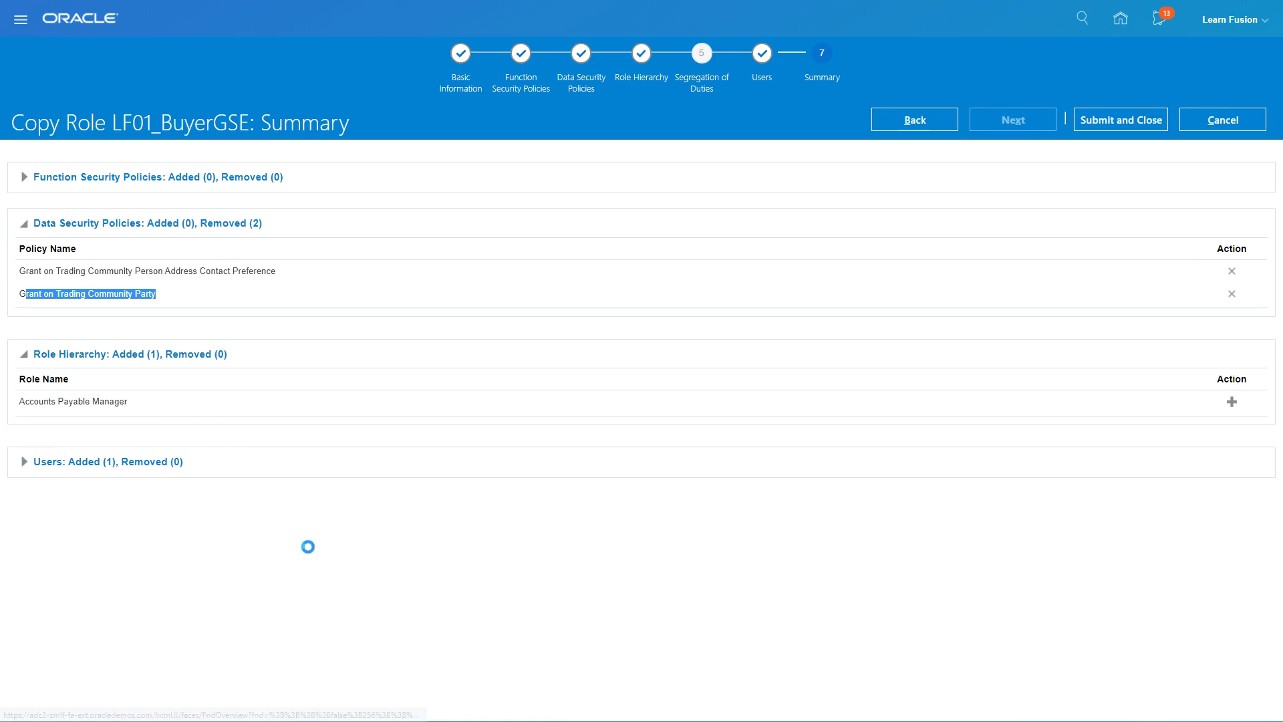
left_click(1126, 122)
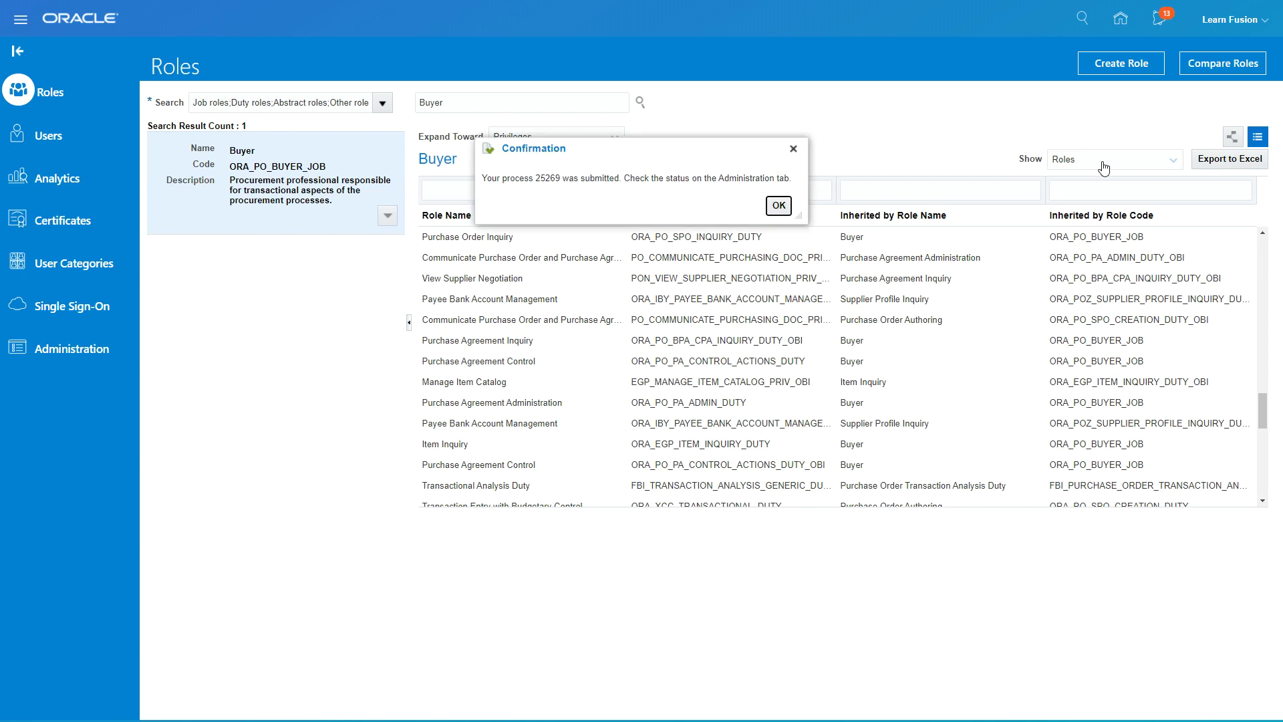
Step: Dismiss the confirmation, search 'Bu' for the Buyer job role, and choose Compare Roles
left_click(779, 208)
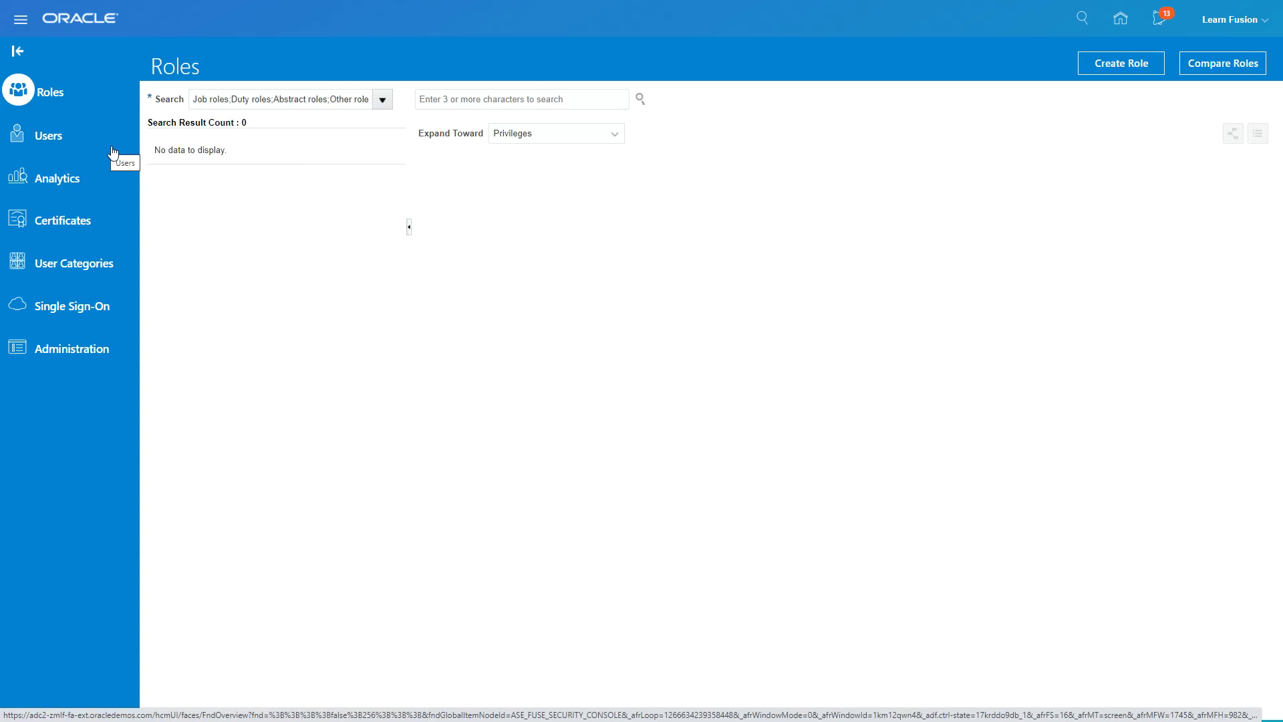
left_click(495, 98)
type("Buyer")
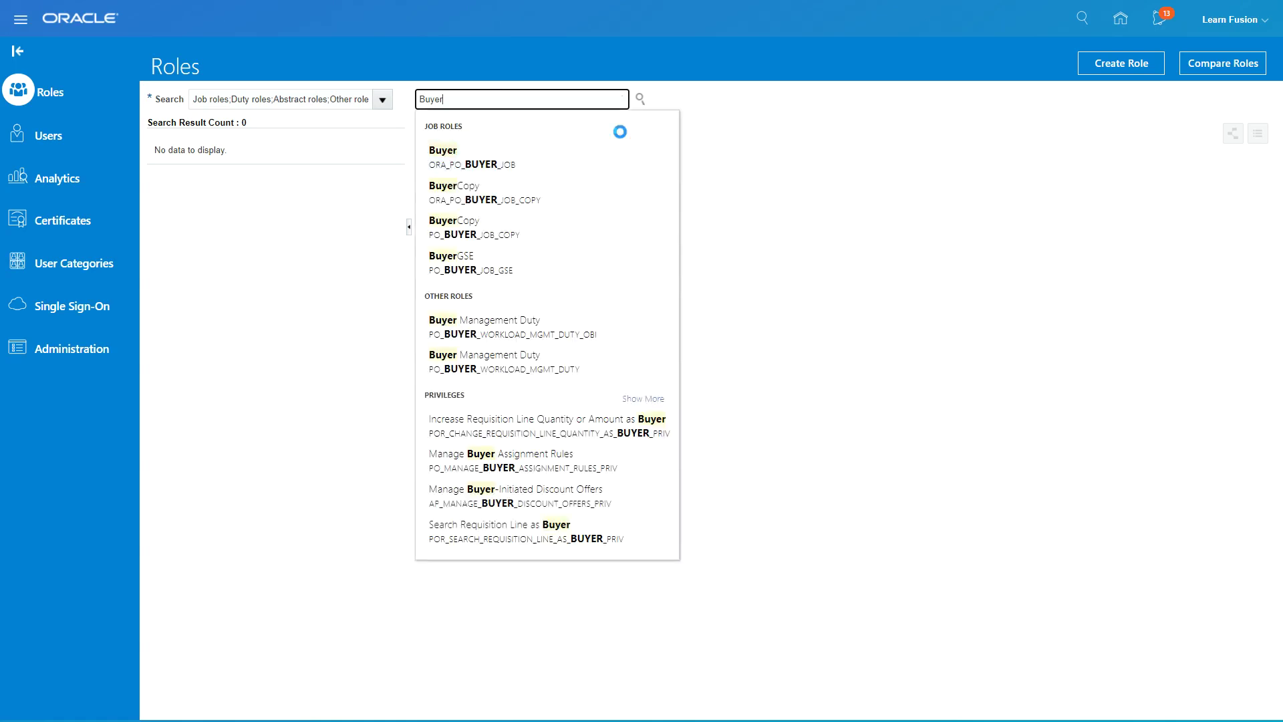
left_click(558, 167)
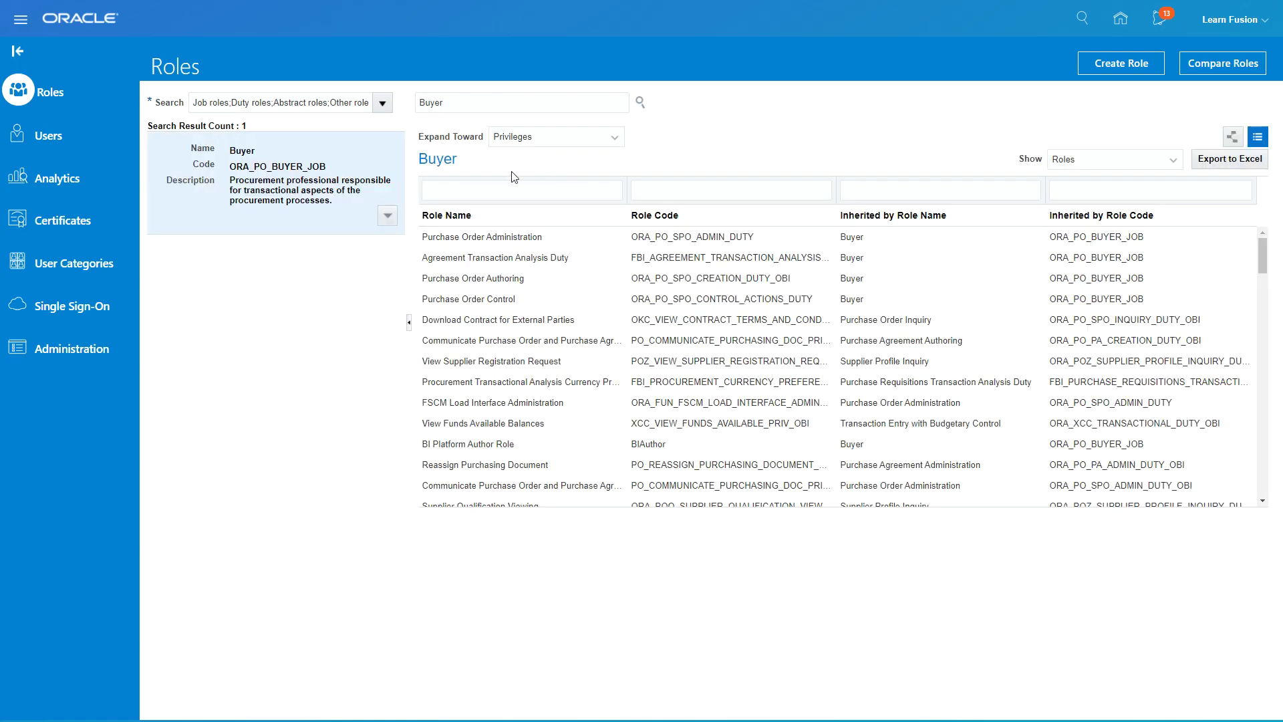
left_click(387, 215)
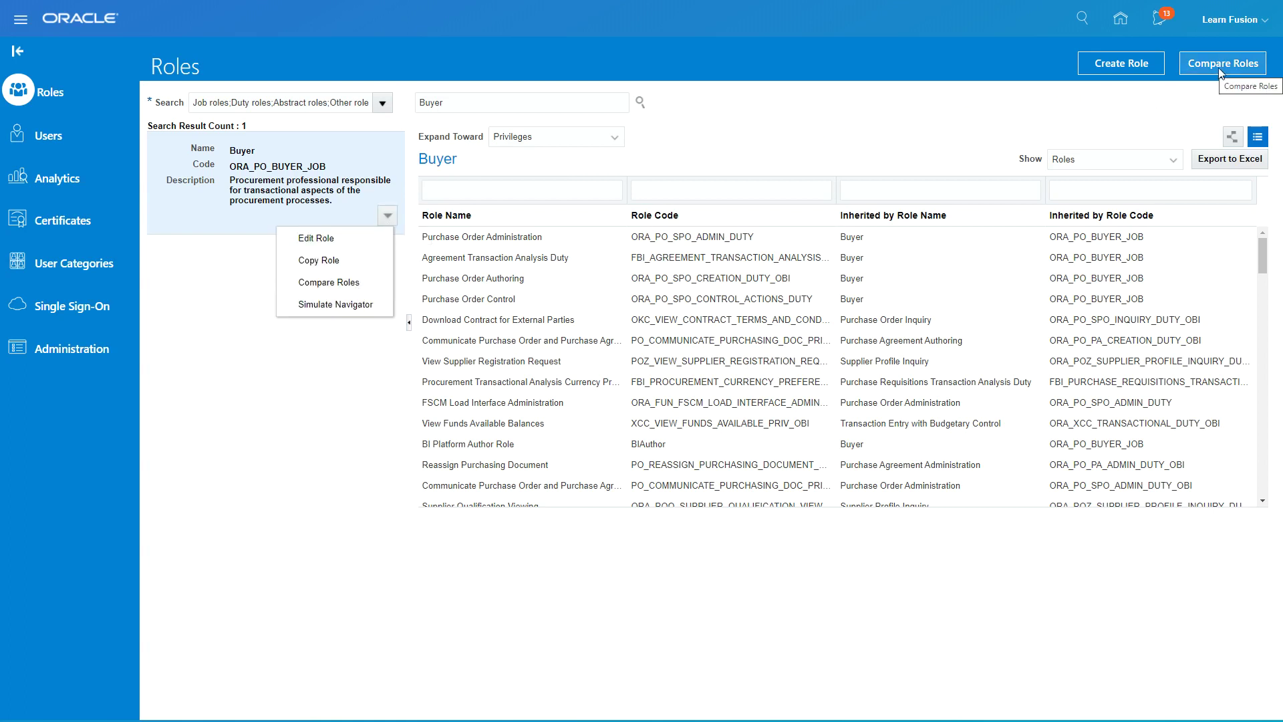
left_click(322, 288)
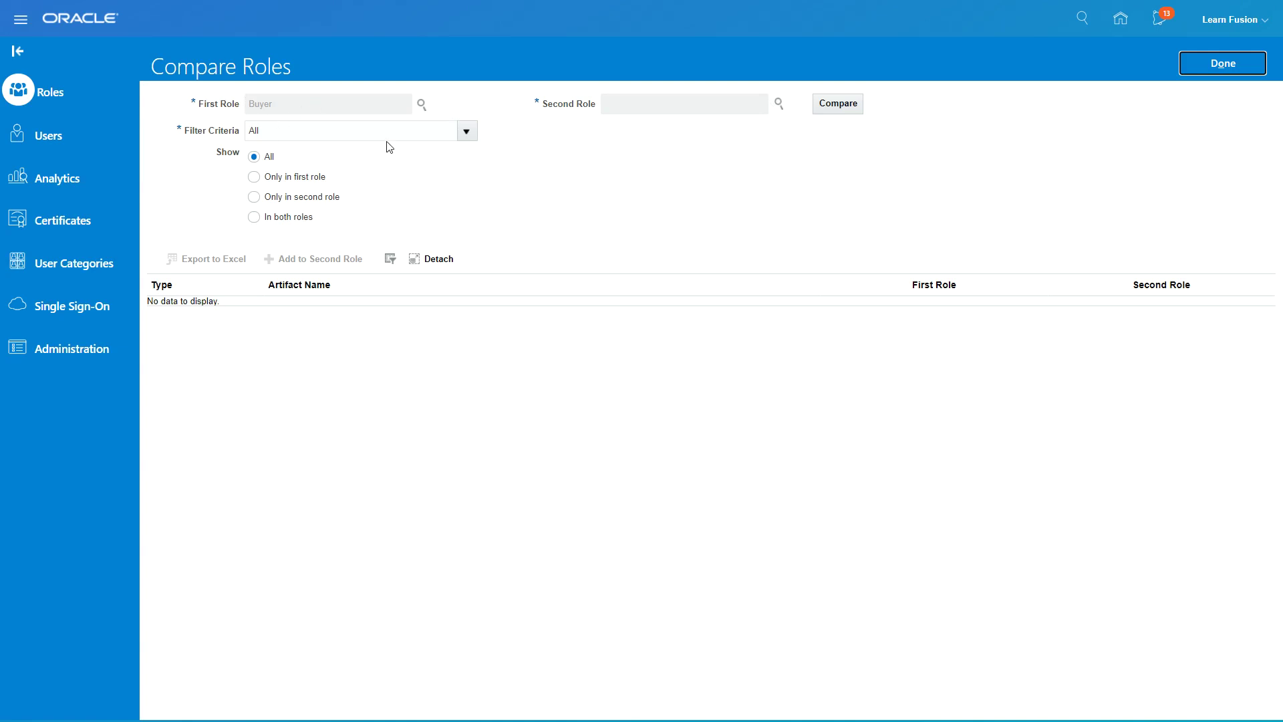
left_click(779, 105)
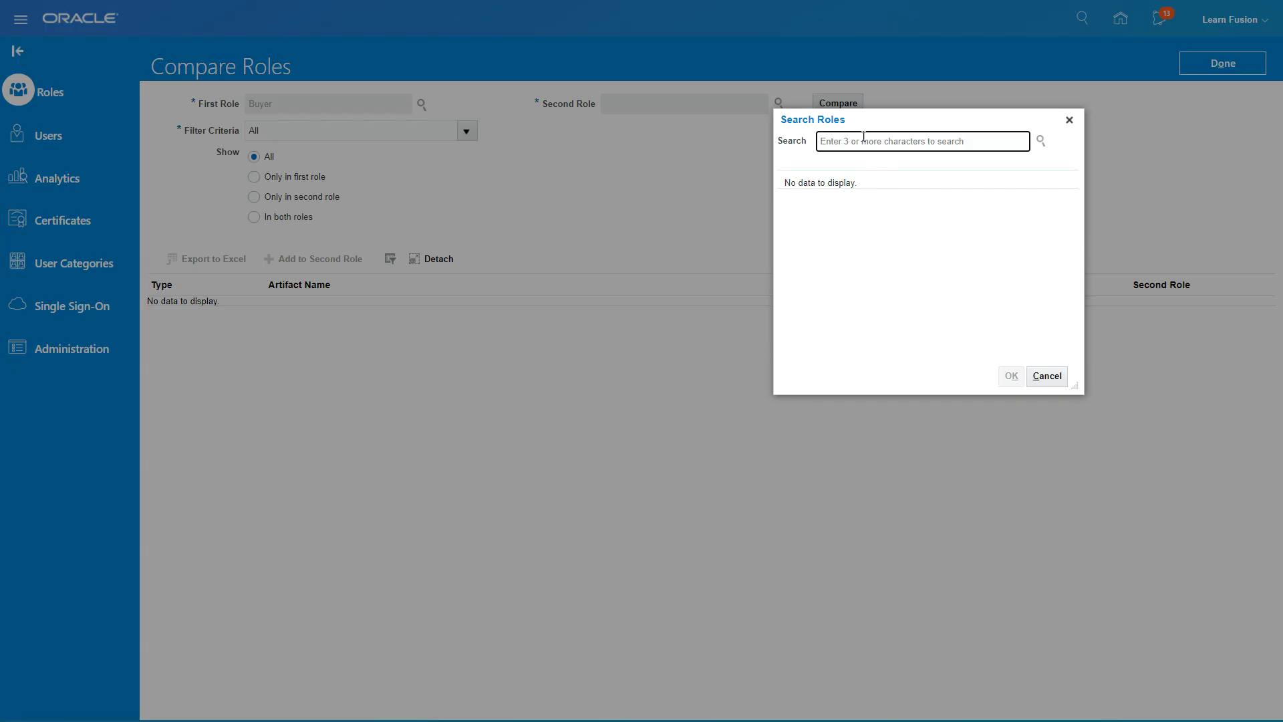
type("LF")
left_click(1040, 141)
left_click(1044, 375)
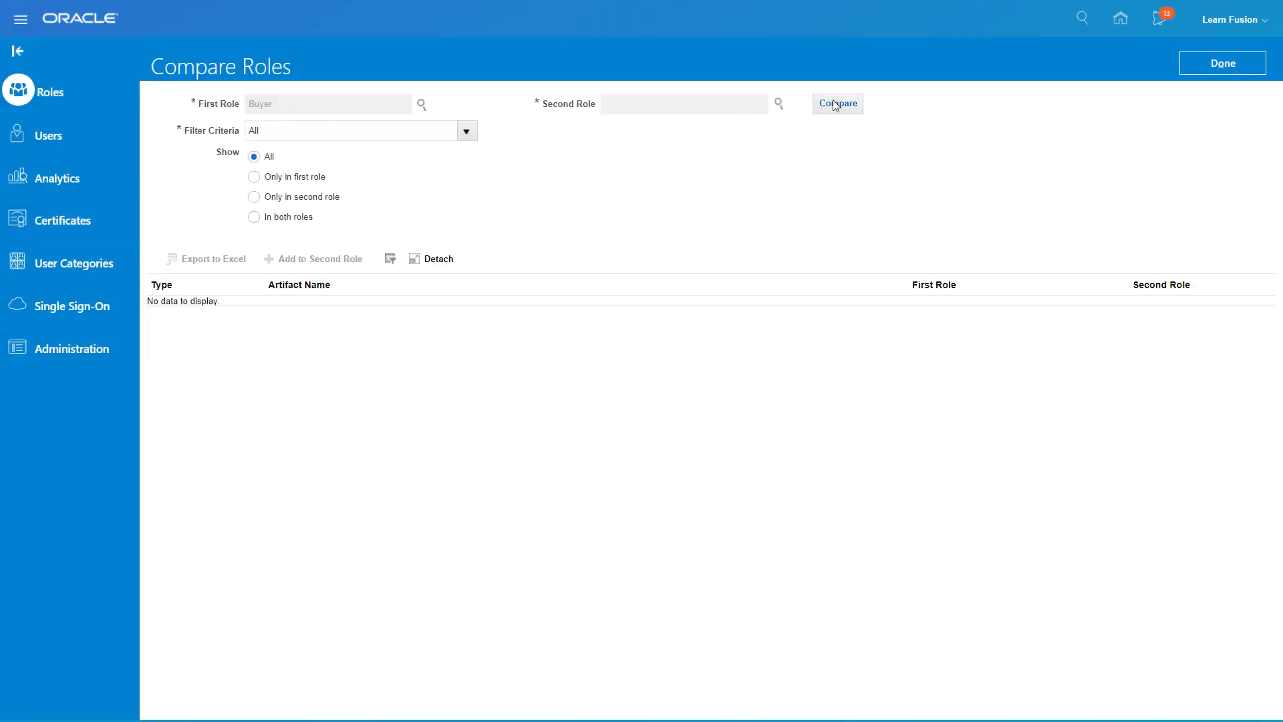
left_click(1211, 65)
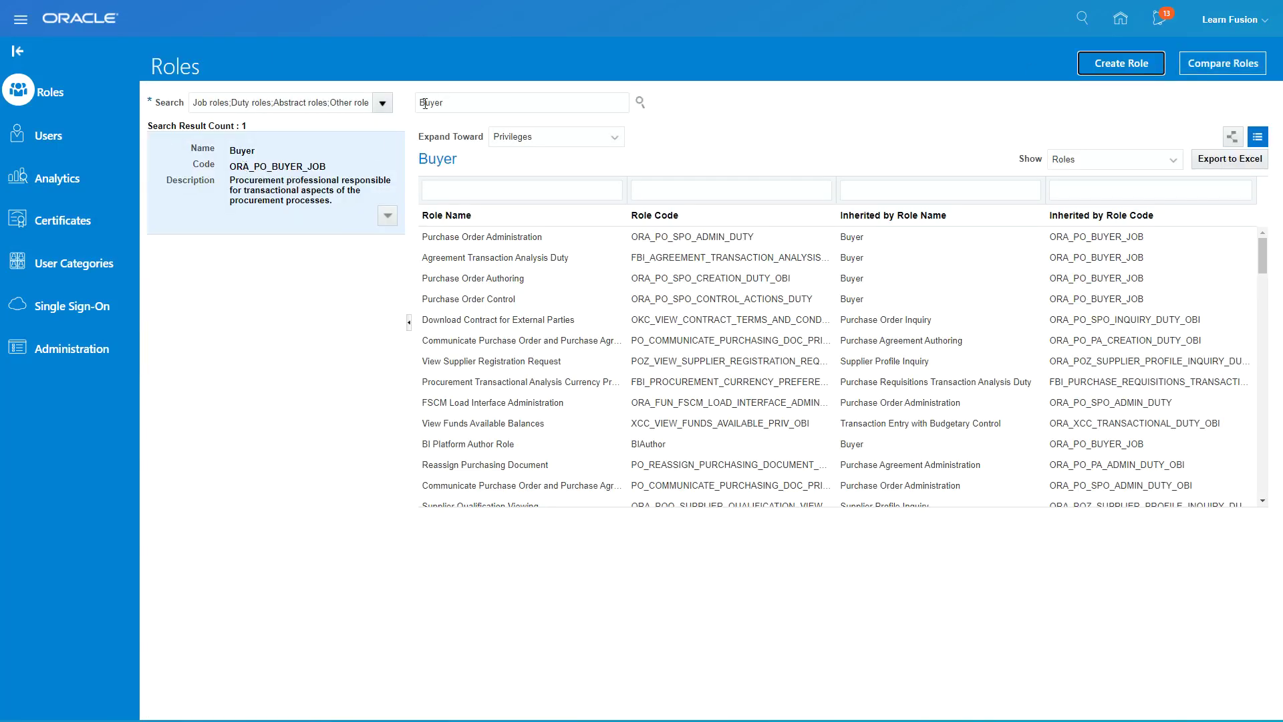
left_click(427, 100)
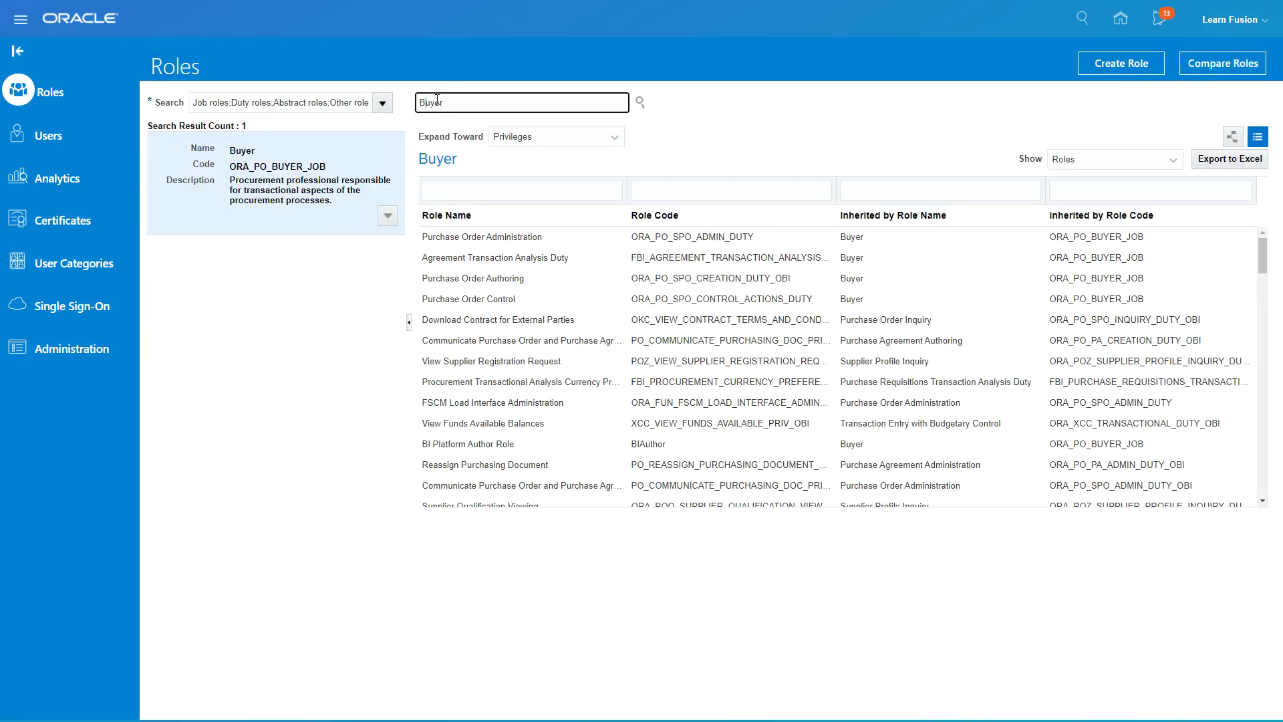
key("BackSpace")
key("shift+Right")
key("shift+Right")
key("shift+Right")
key("shift+Right")
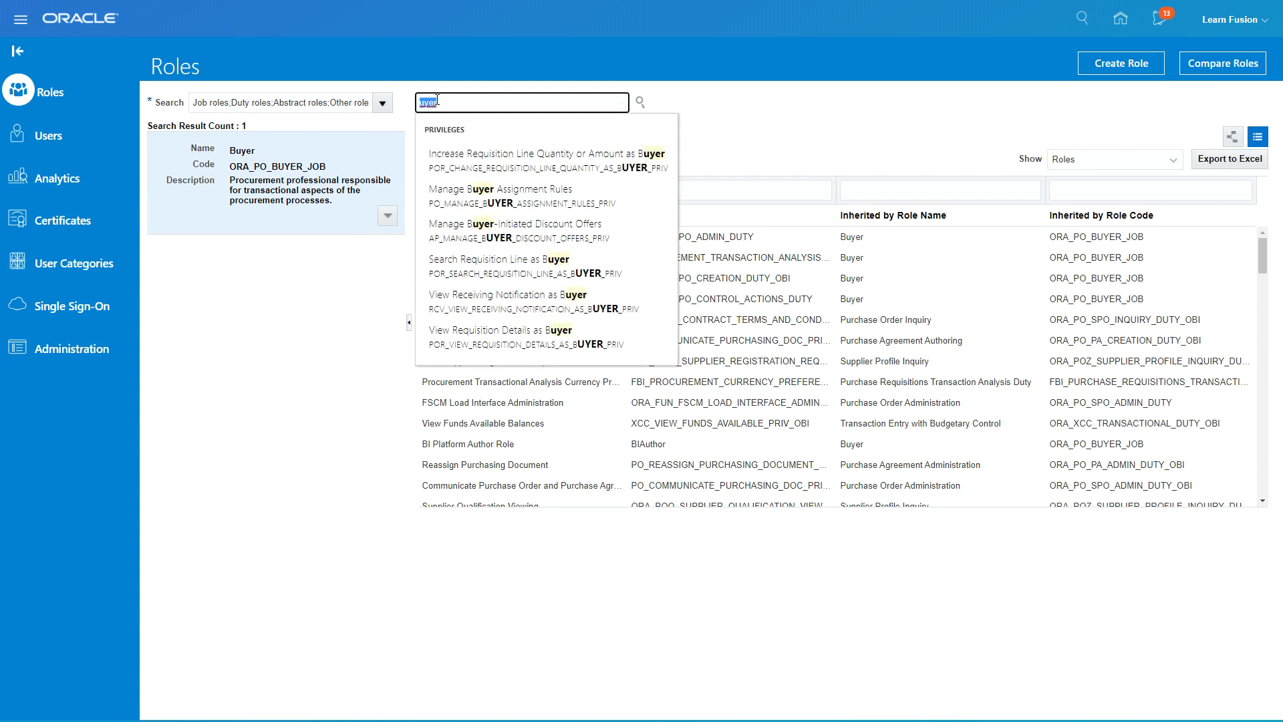
type("L")
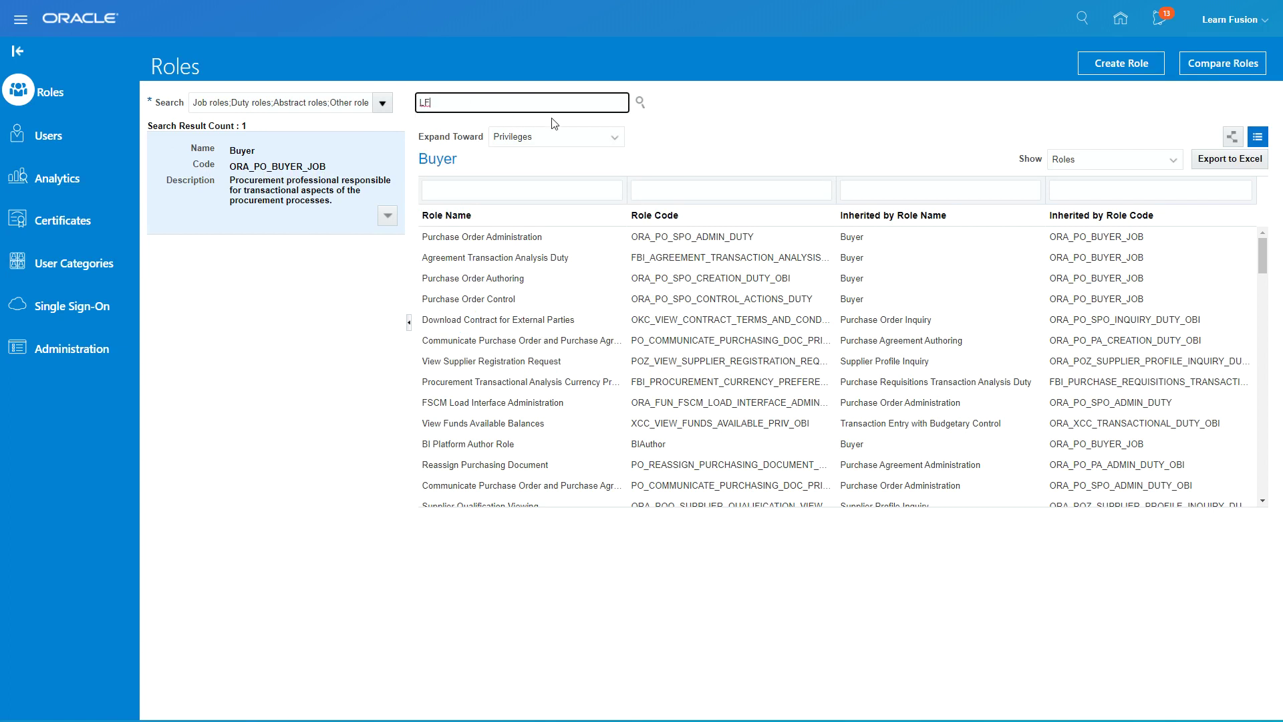
type("E")
left_click(640, 101)
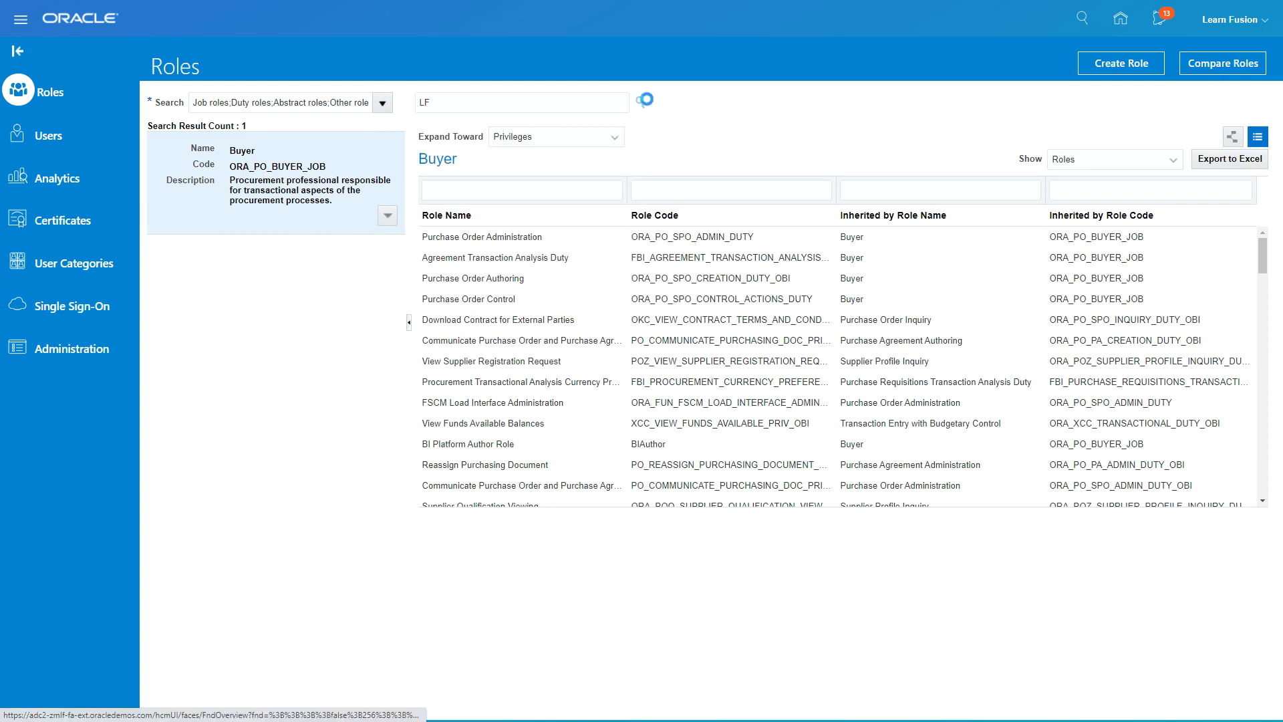
left_click(585, 95)
type("0")
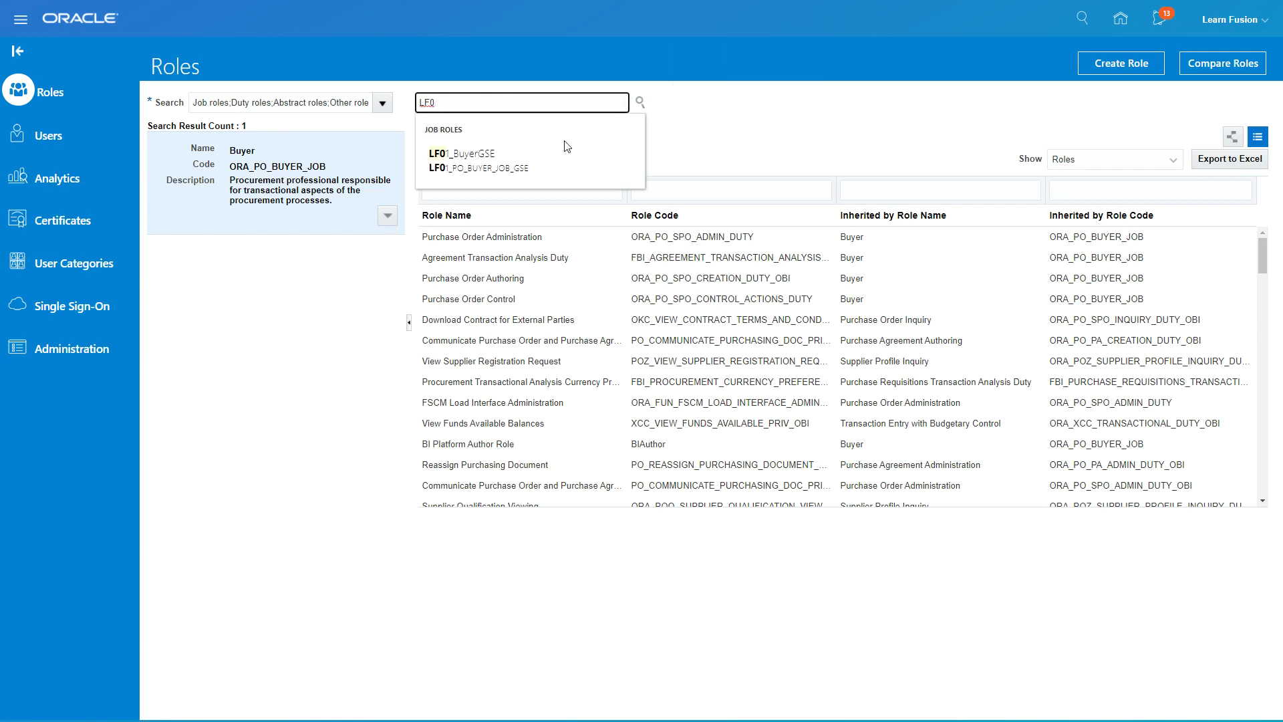
left_click(216, 390)
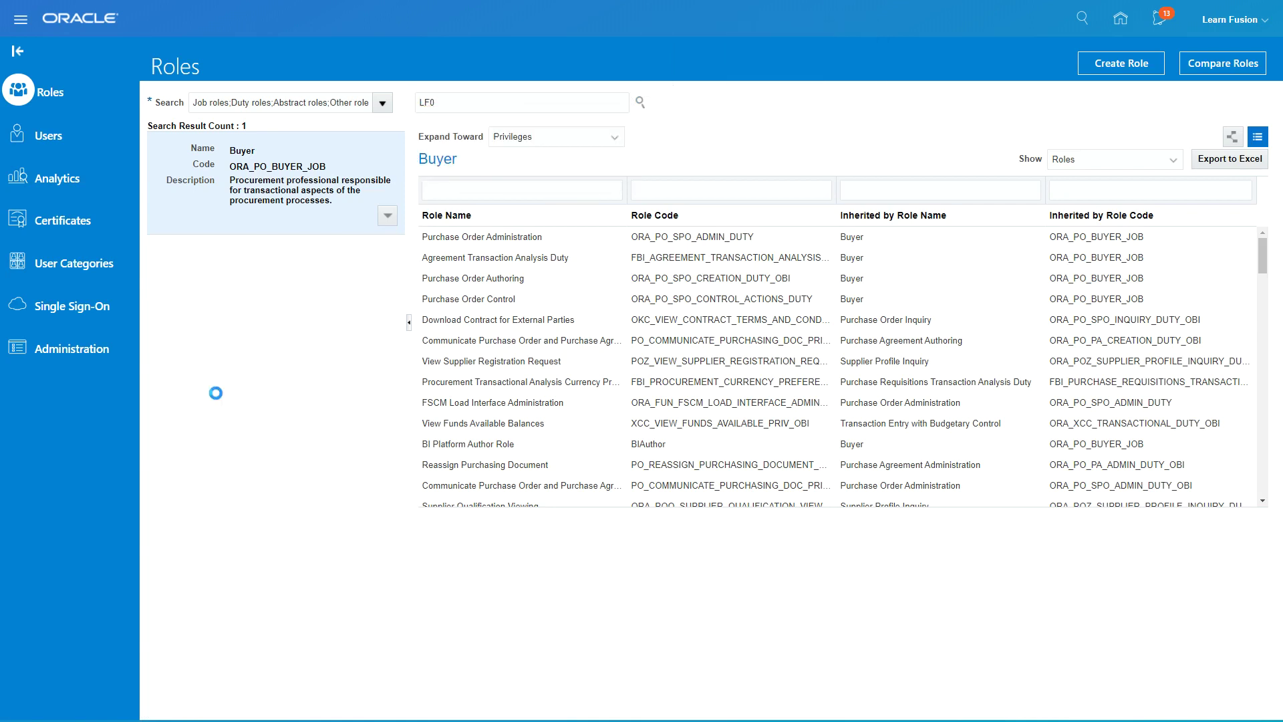
left_click(388, 215)
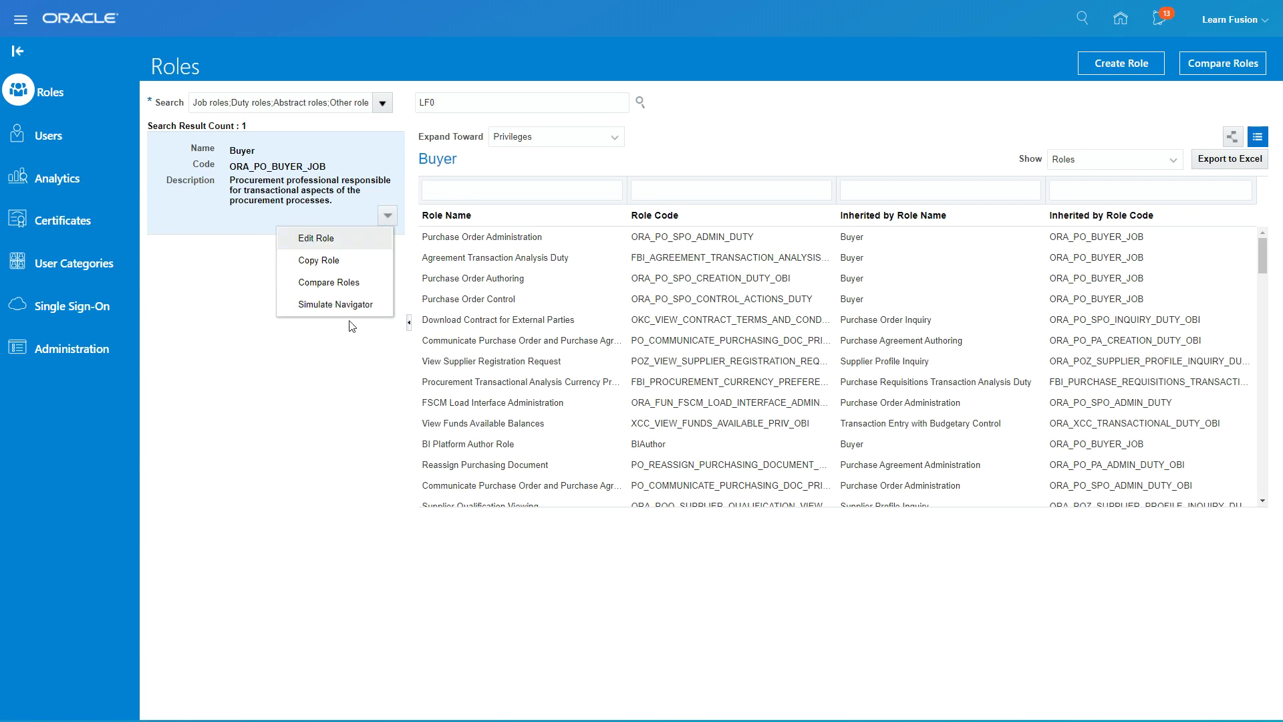
left_click(330, 282)
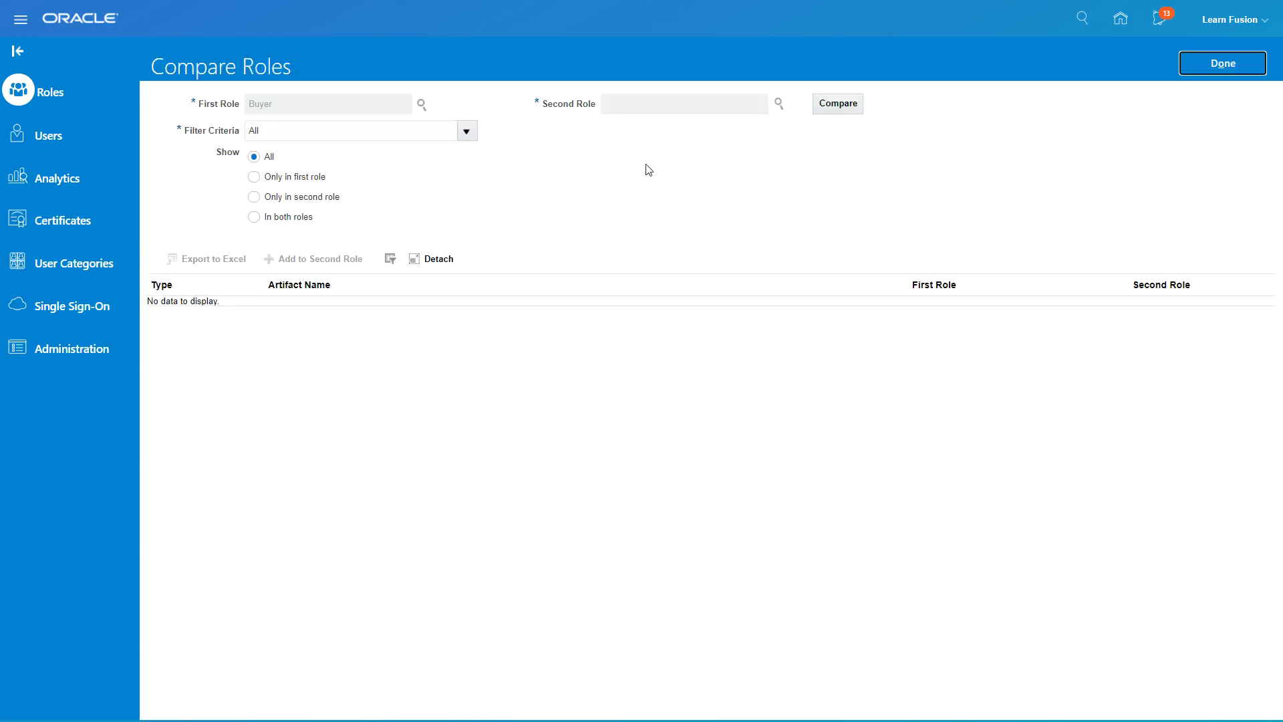
Step: Set LF01_BuyerGSE as the second role via a search for 'LF0'
left_click(779, 104)
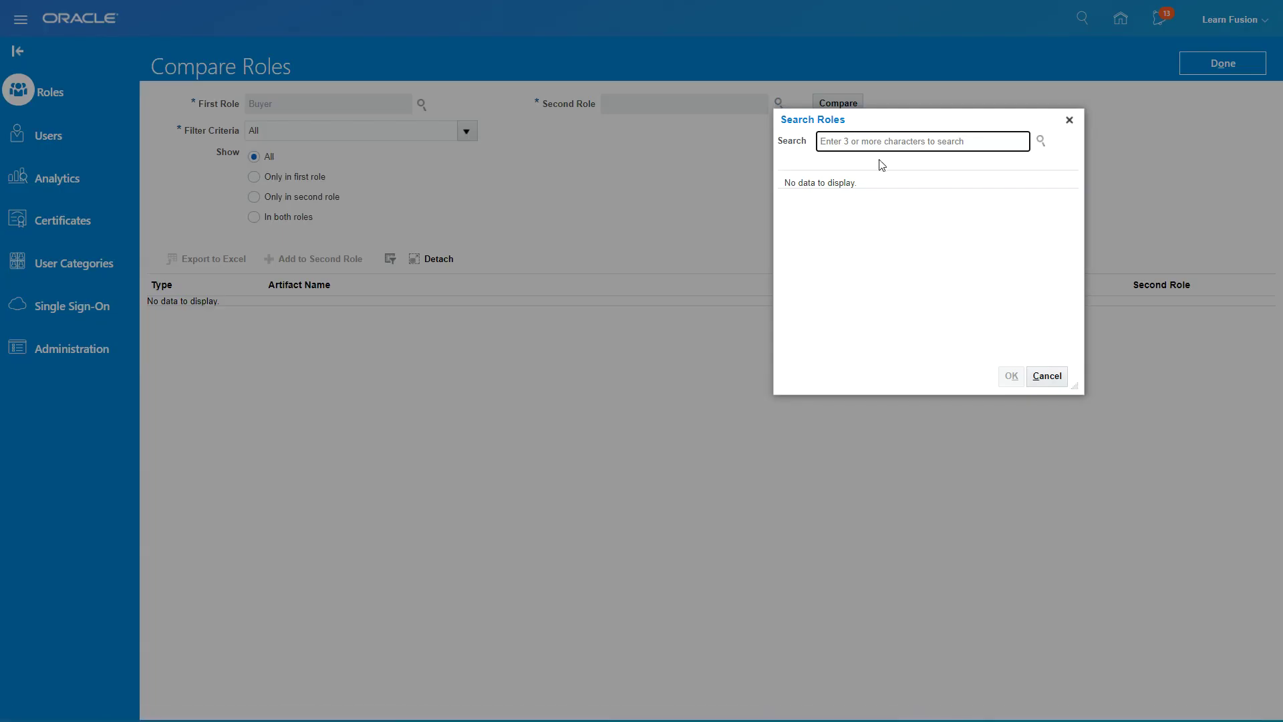
type("LF0")
left_click(879, 189)
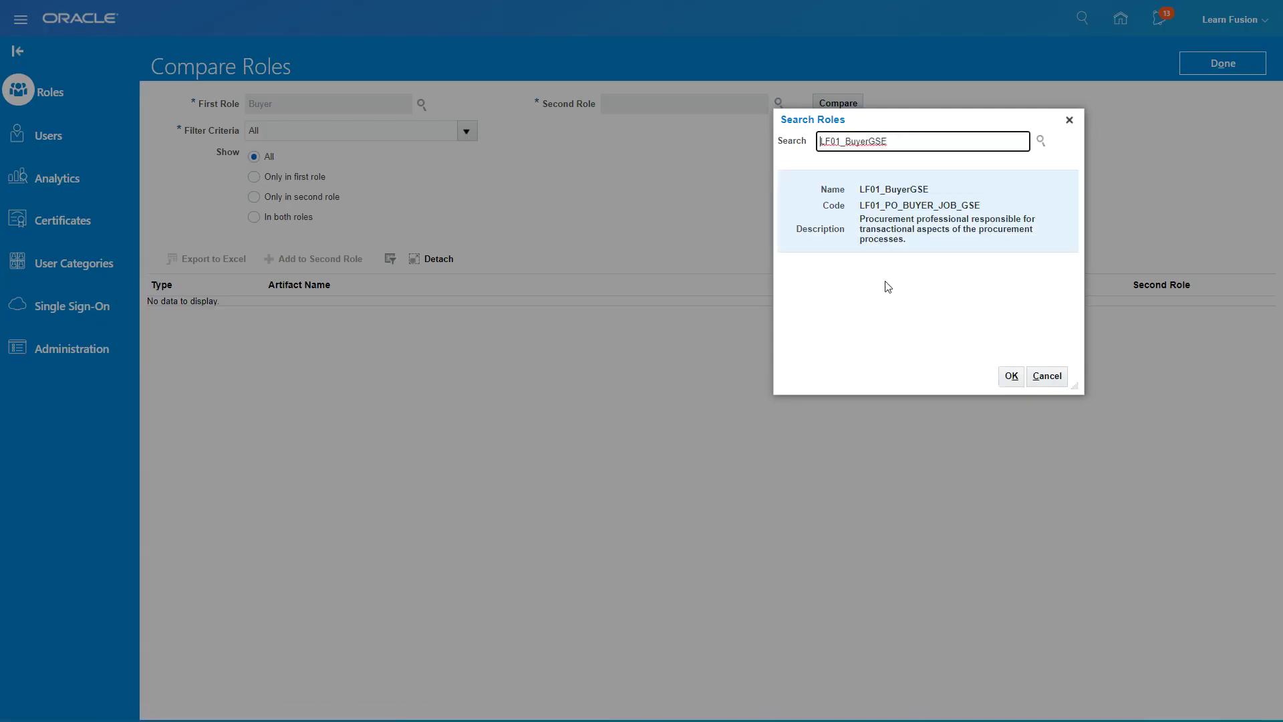
left_click(1010, 376)
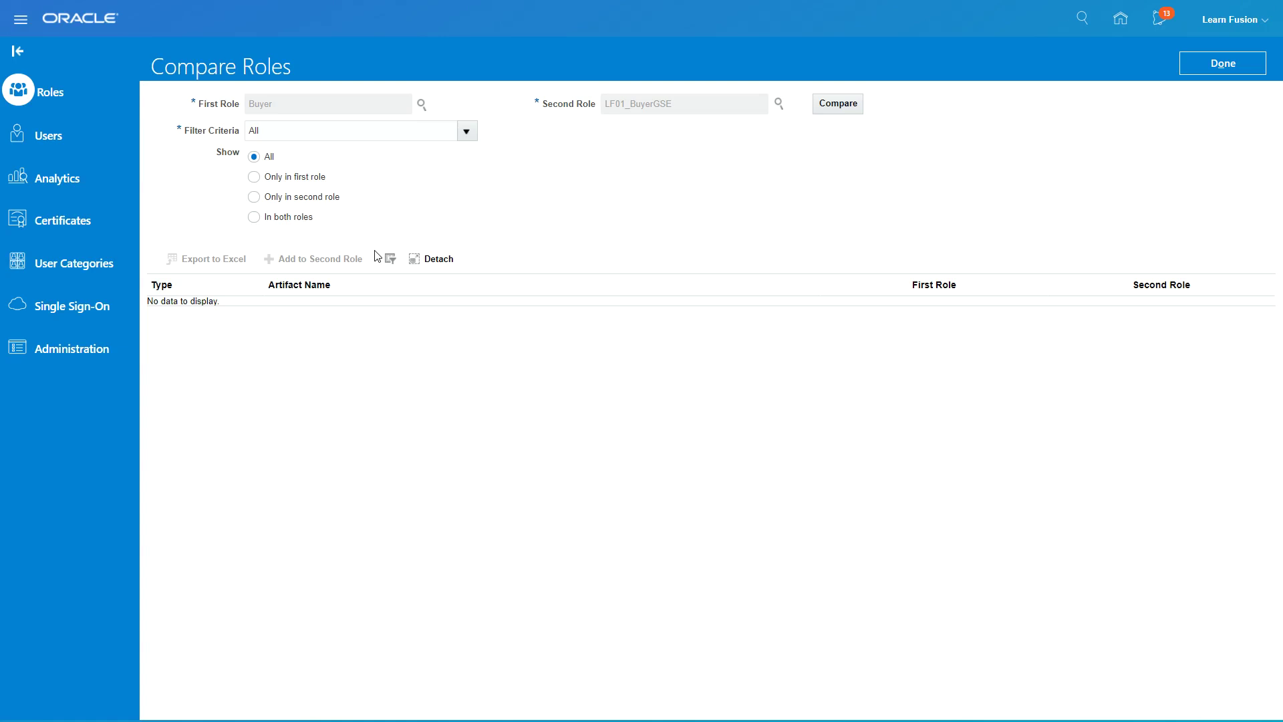
Step: Exclude Function security policies from the comparison's filter criteria
left_click(465, 134)
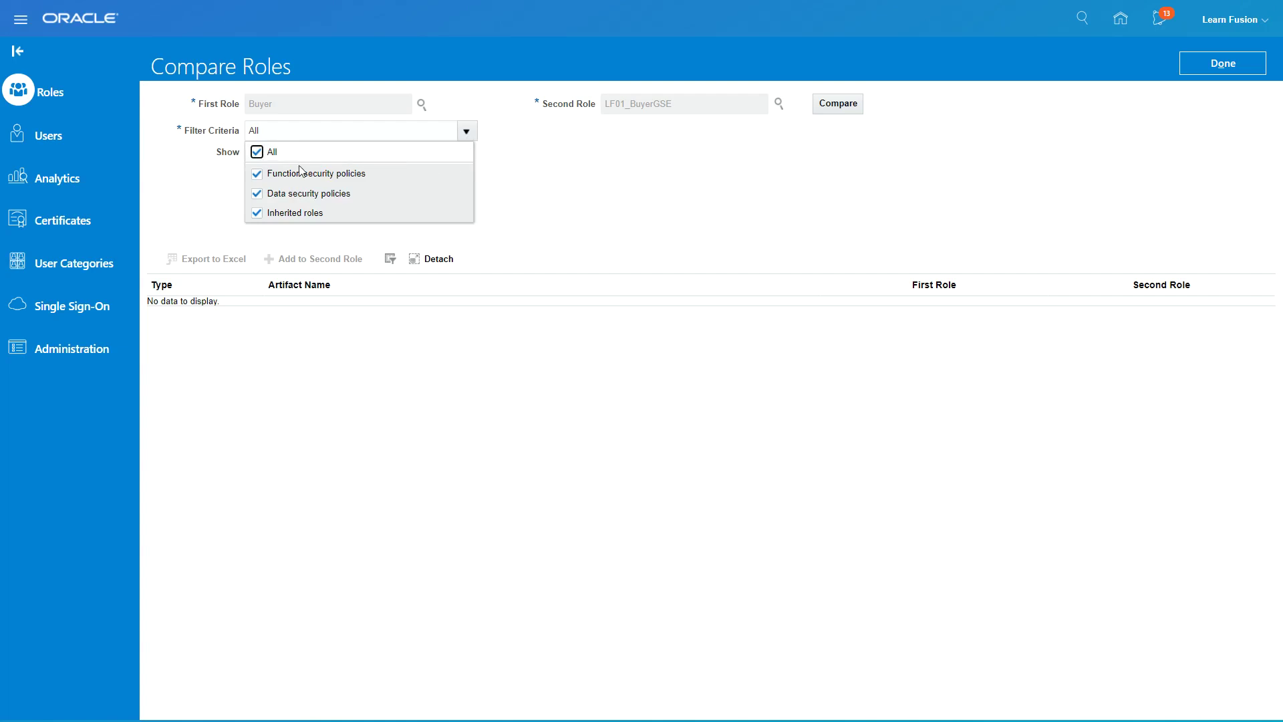
left_click(257, 174)
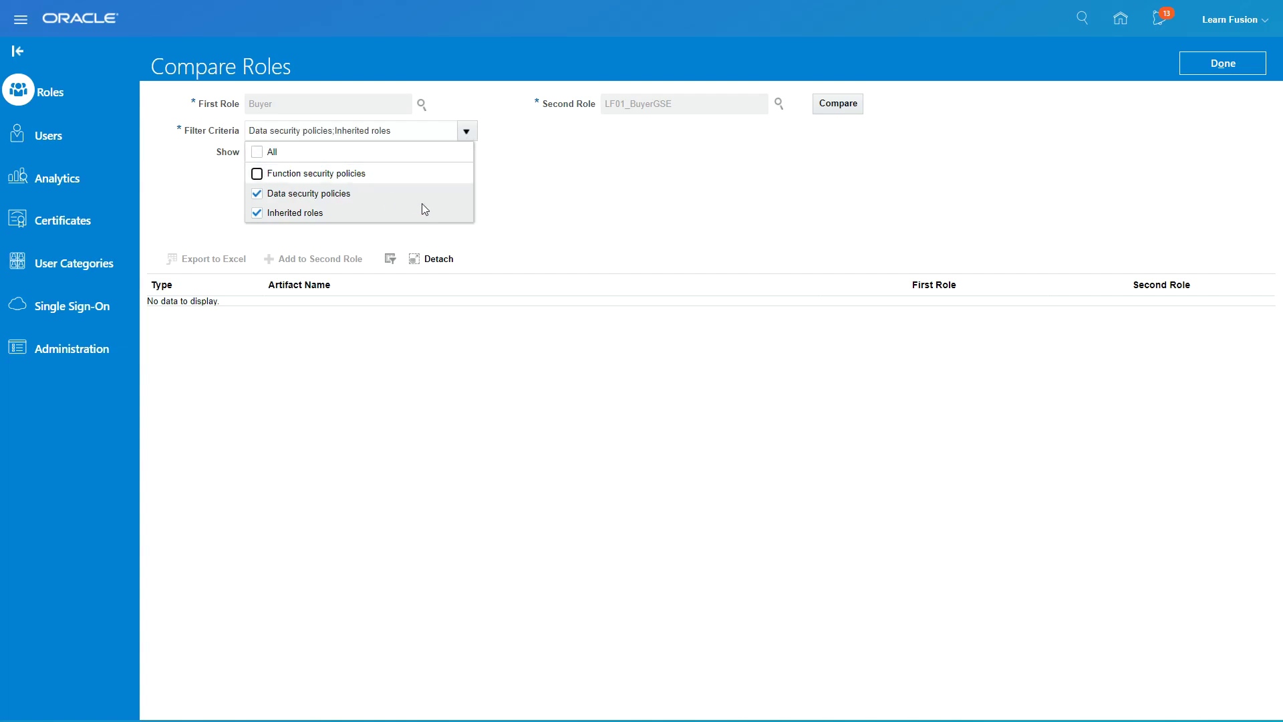
left_click(557, 207)
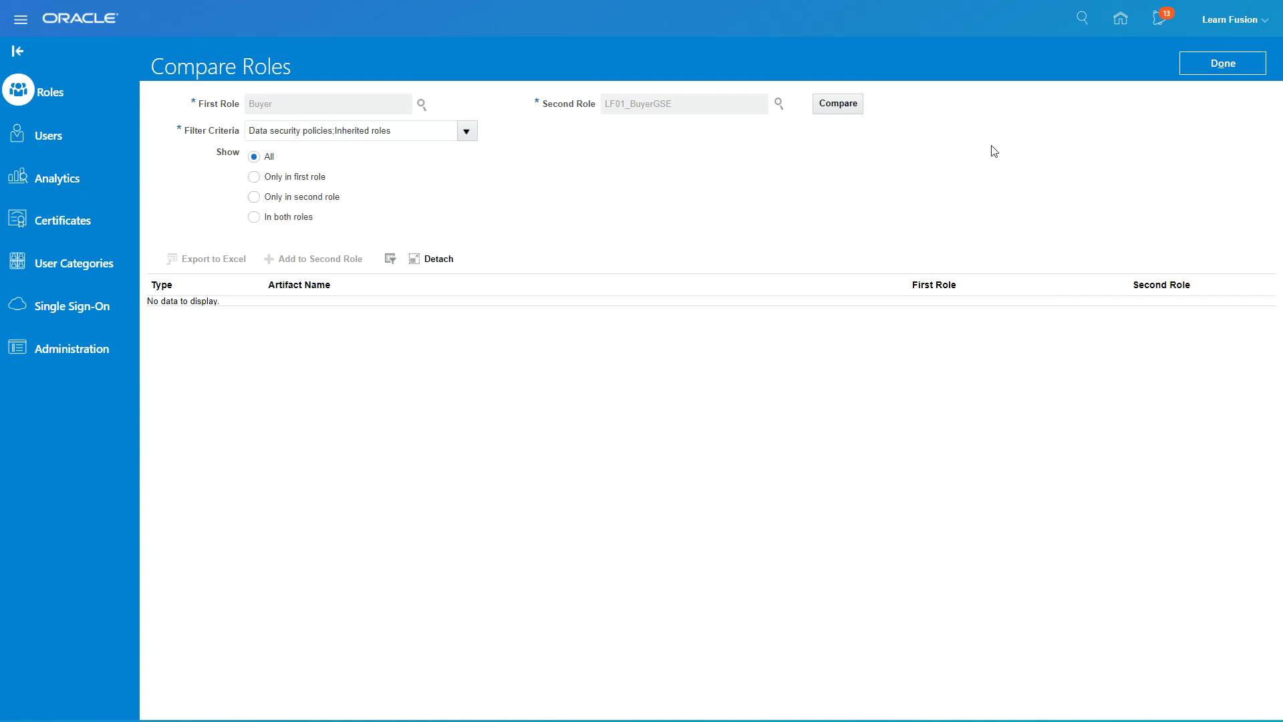
Step: Compare Buyer with LF01_BuyerGSE and review the differences, e.g. the Submit Payables reports inherited role
left_click(851, 113)
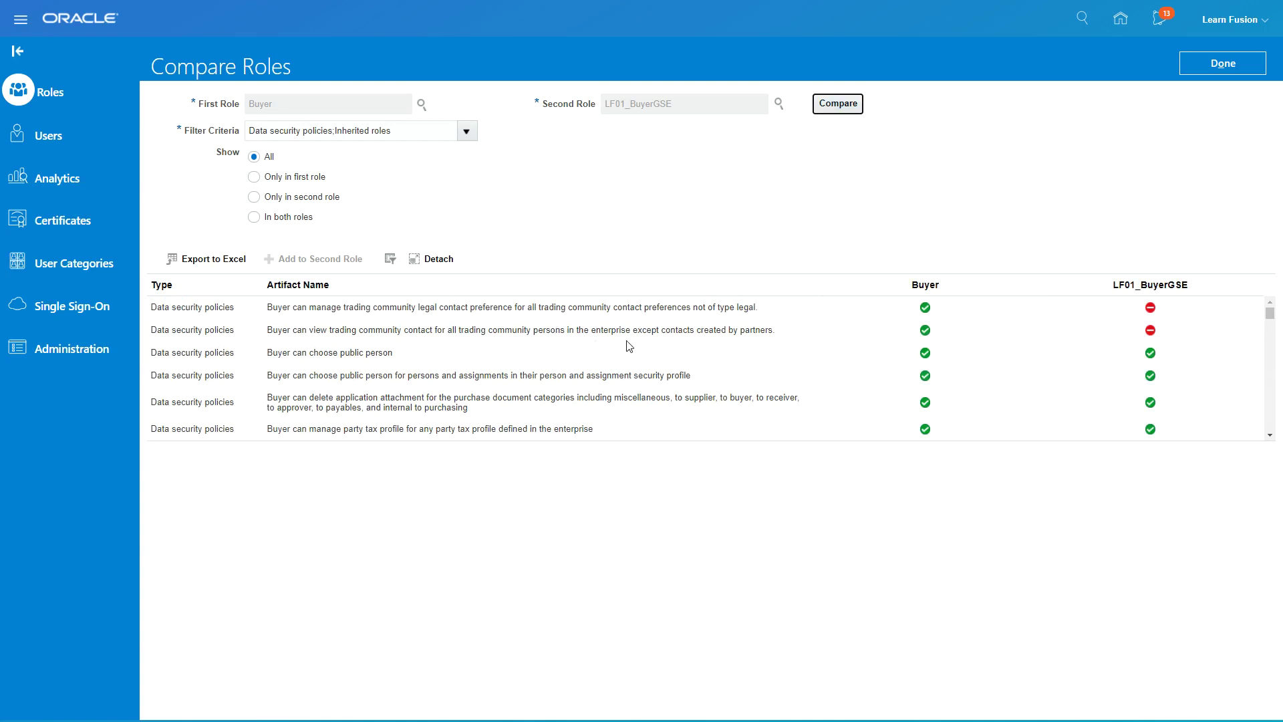
scroll(672, 379, "down", 3)
scroll(672, 379, "up", 3)
scroll(1167, 323, "down", 5)
scroll(1167, 323, "down", 10)
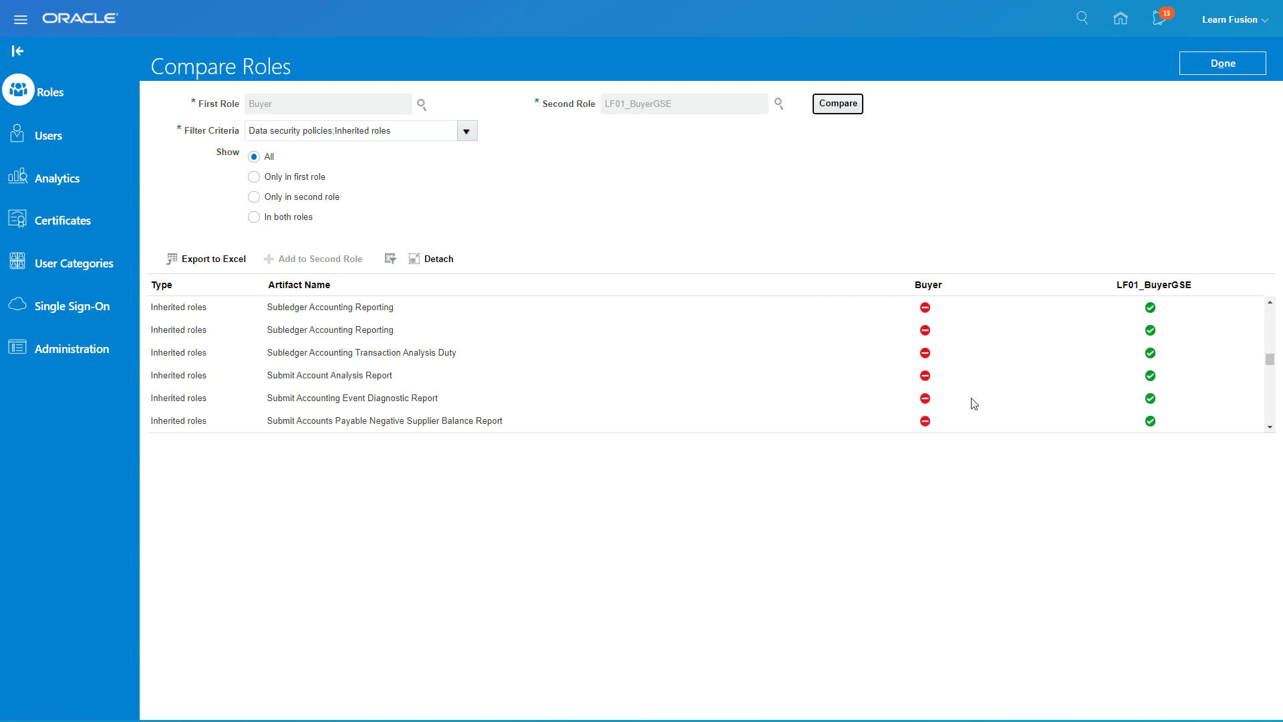
scroll(1015, 401, "up", 3)
scroll(1027, 405, "up", 5)
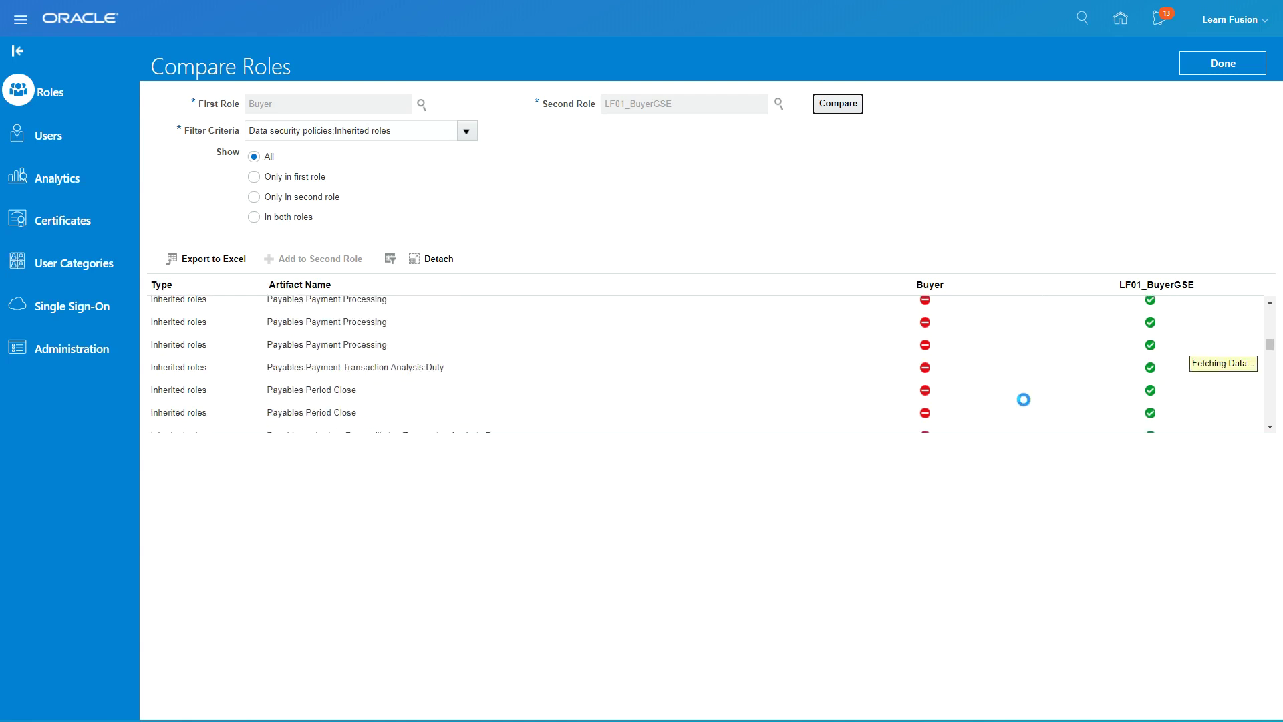
scroll(1026, 402, "up", 10)
scroll(1025, 404, "up", 5)
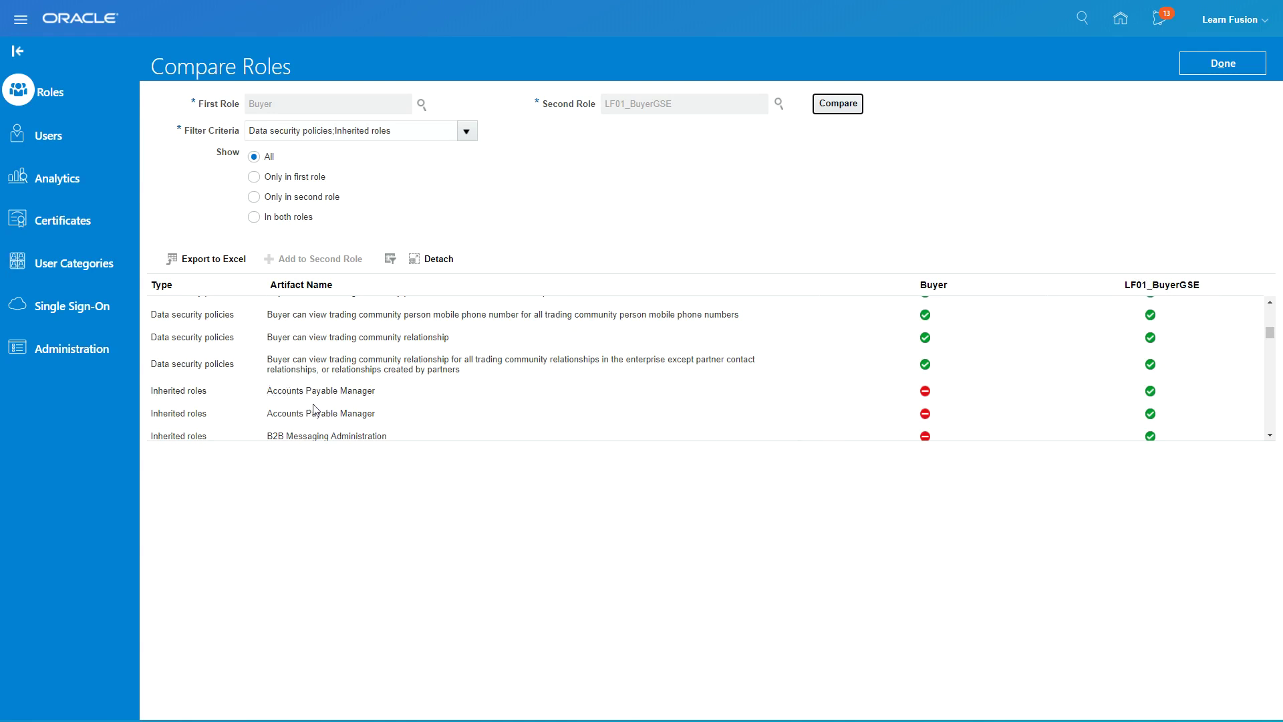
scroll(479, 419, "down", 10)
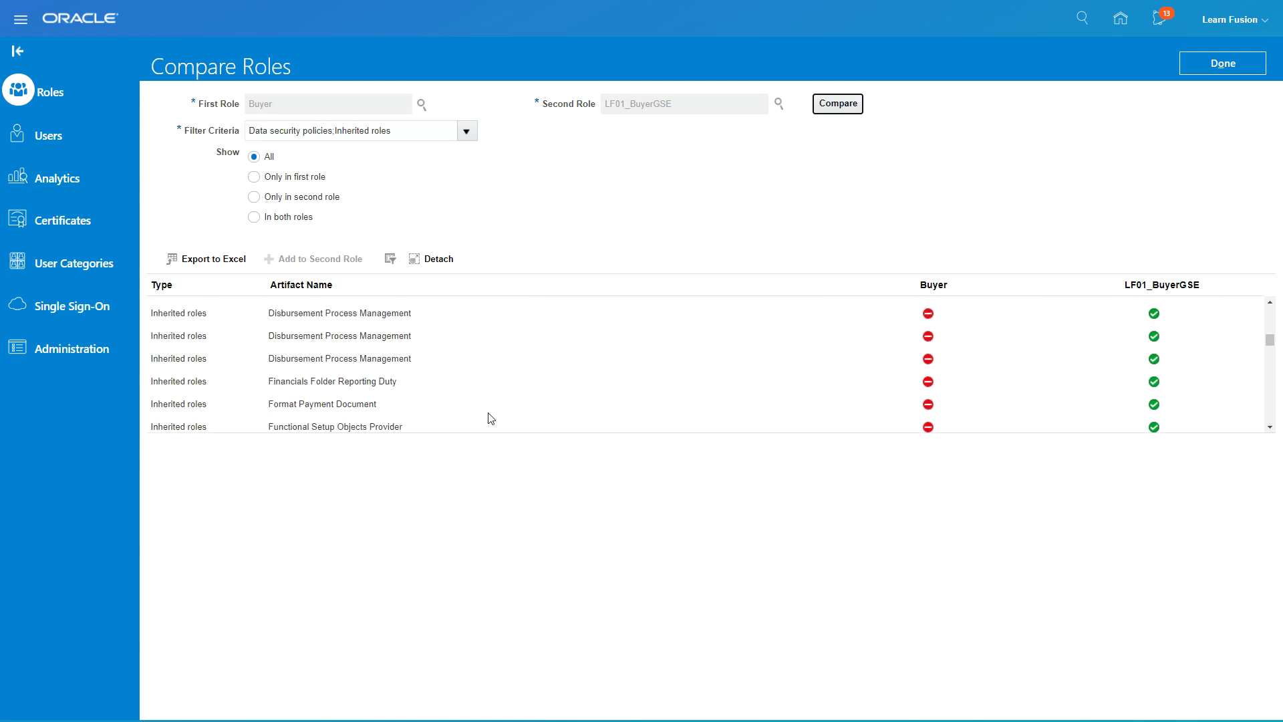
scroll(491, 418, "down", 10)
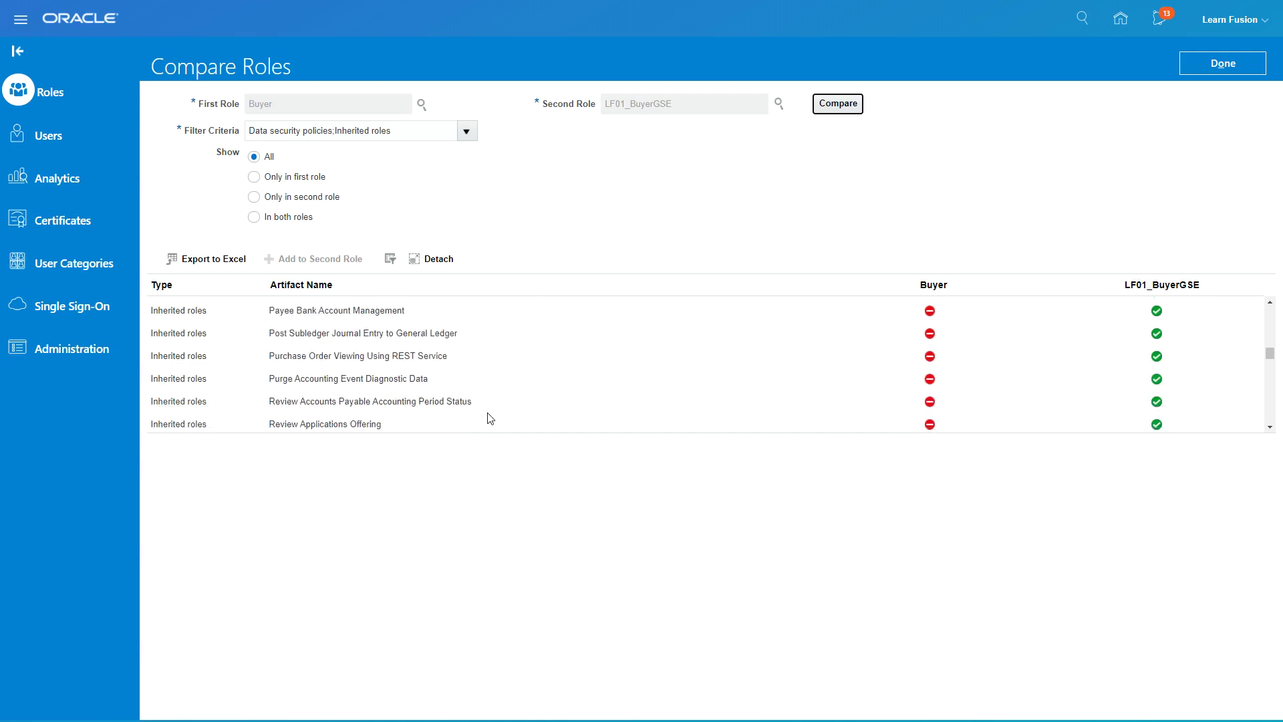
scroll(491, 418, "down", 3)
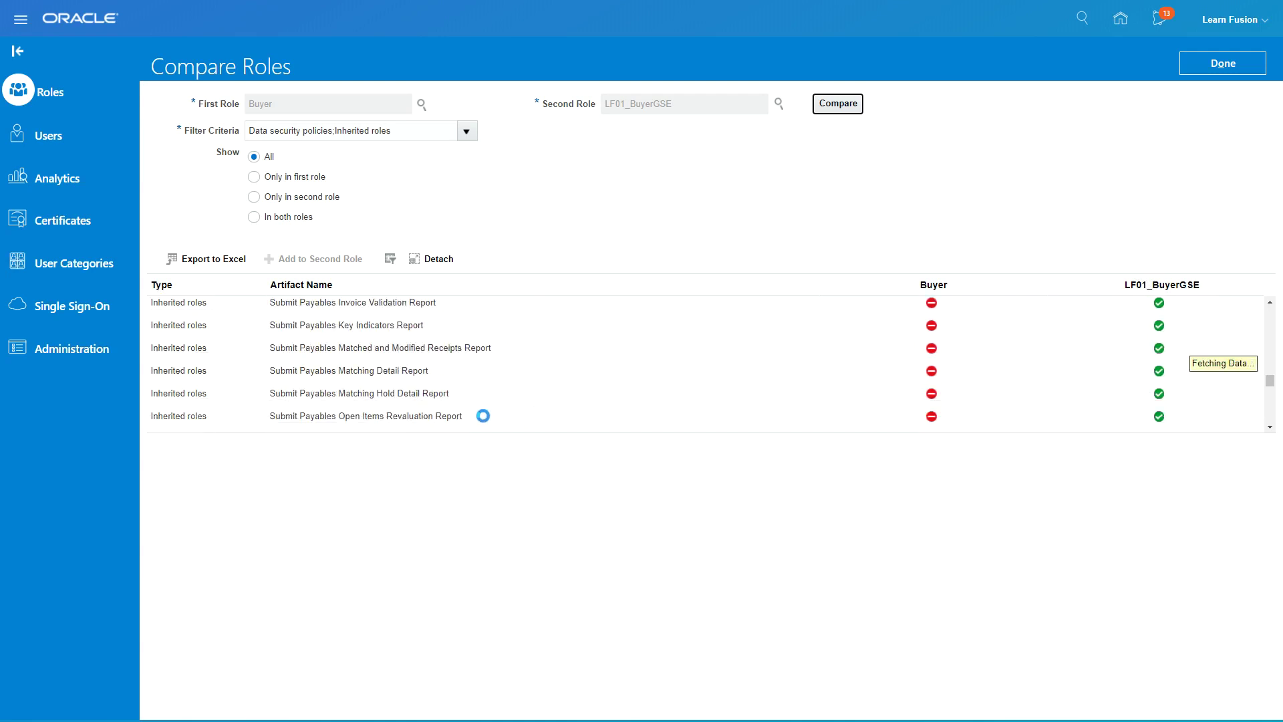
scroll(618, 395, "down", 5)
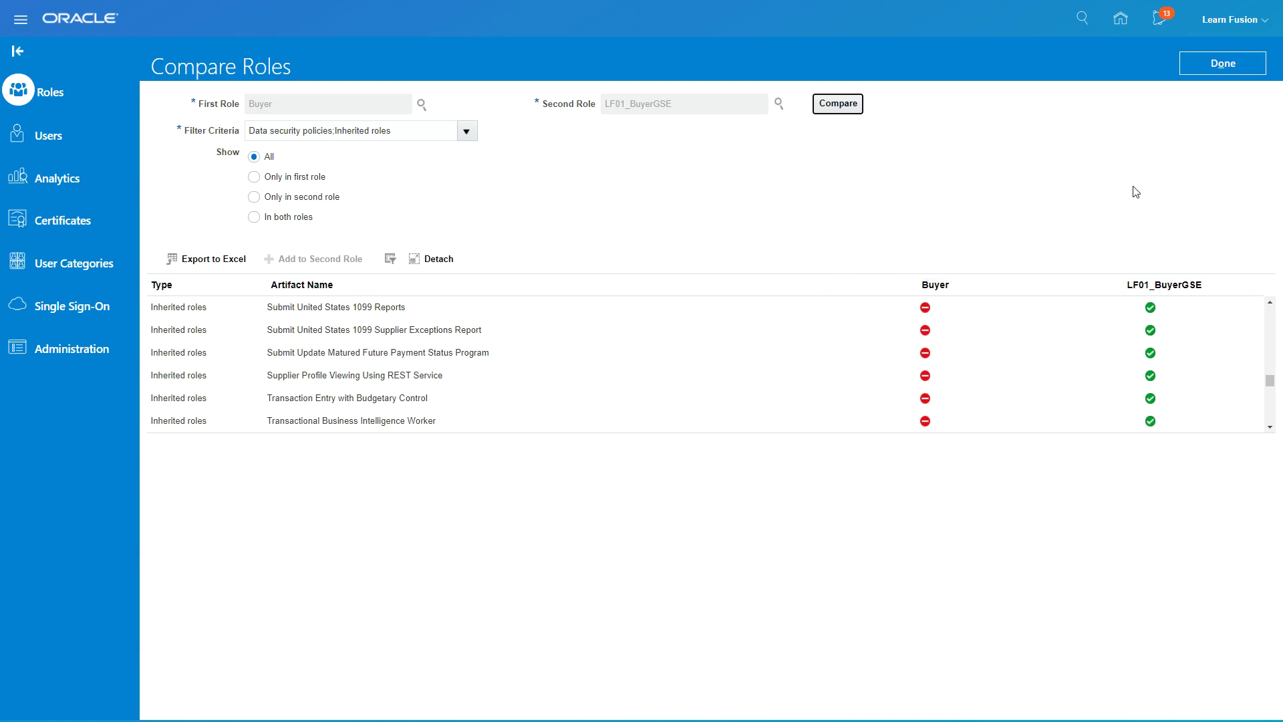
Step: Exit the comparison to return to the Buyer role's inherited roles on the Roles page
left_click(1217, 62)
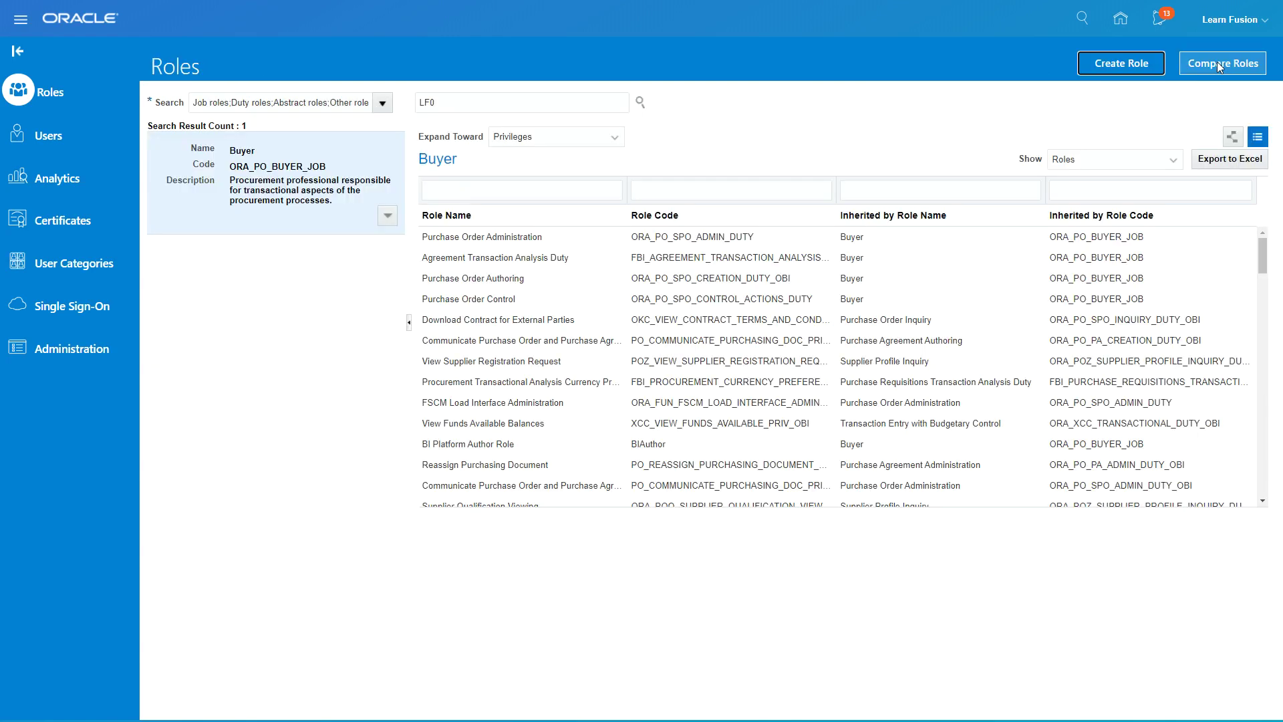